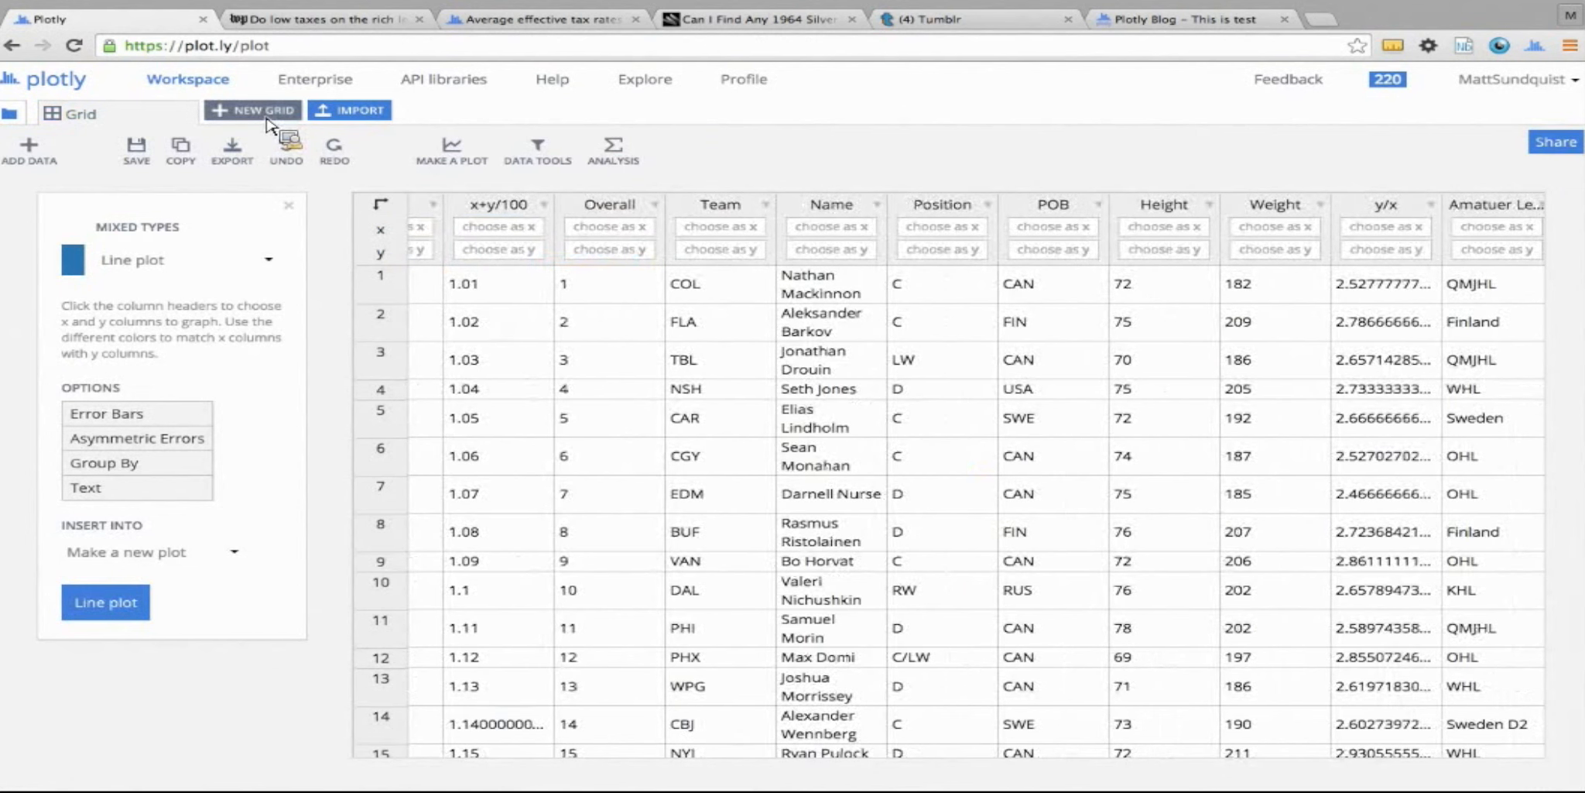
Create a new blank grid and select an empty cell in it
{"action": "left_click", "coordinate": [266, 116]}
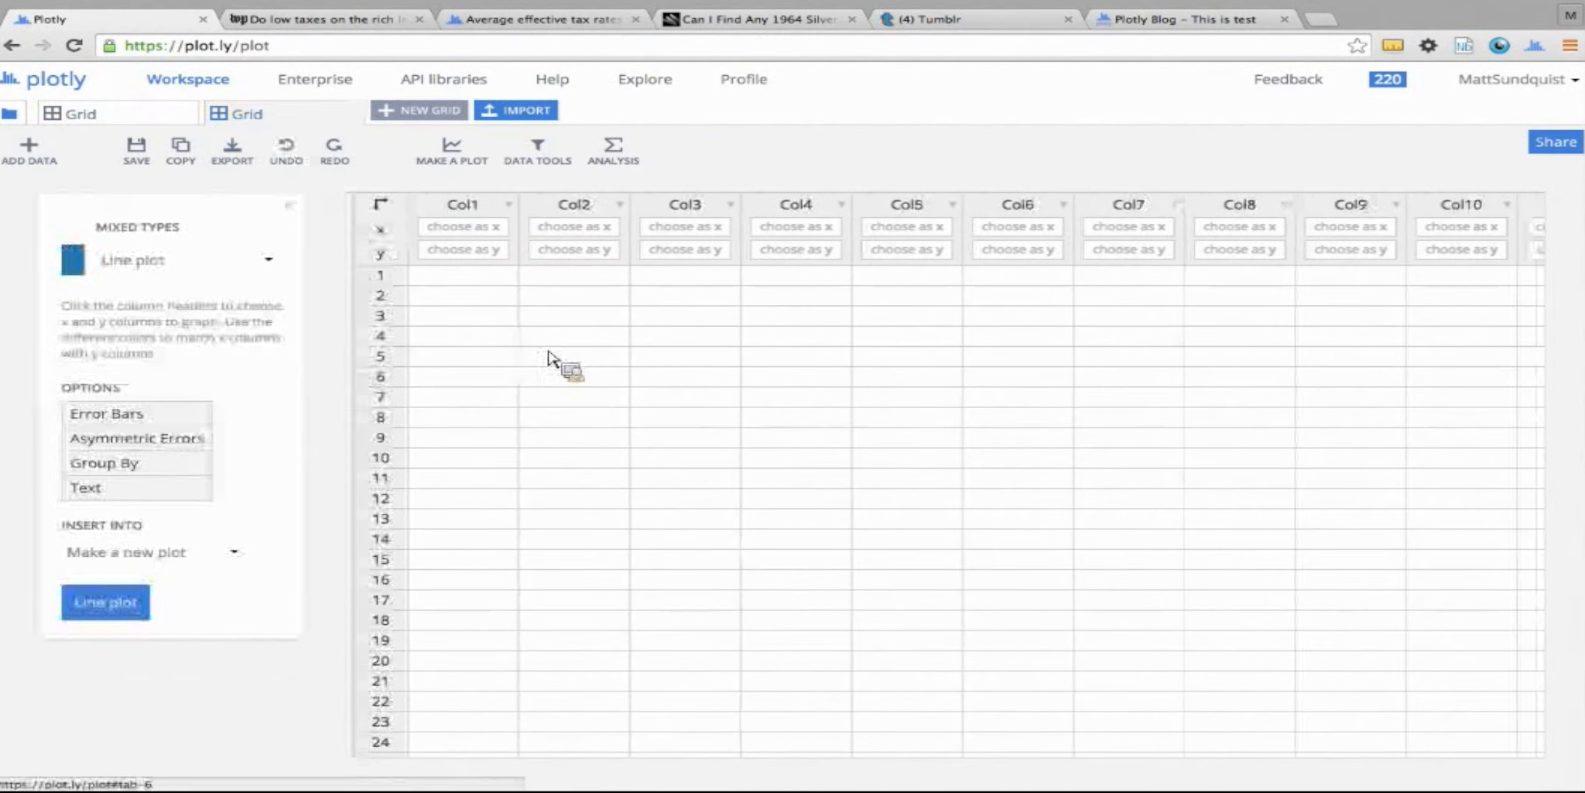
{"action": "left_click_drag", "start_coordinate": [499, 284], "coordinate": [893, 584]}
{"action": "left_click", "coordinate": [892, 584]}
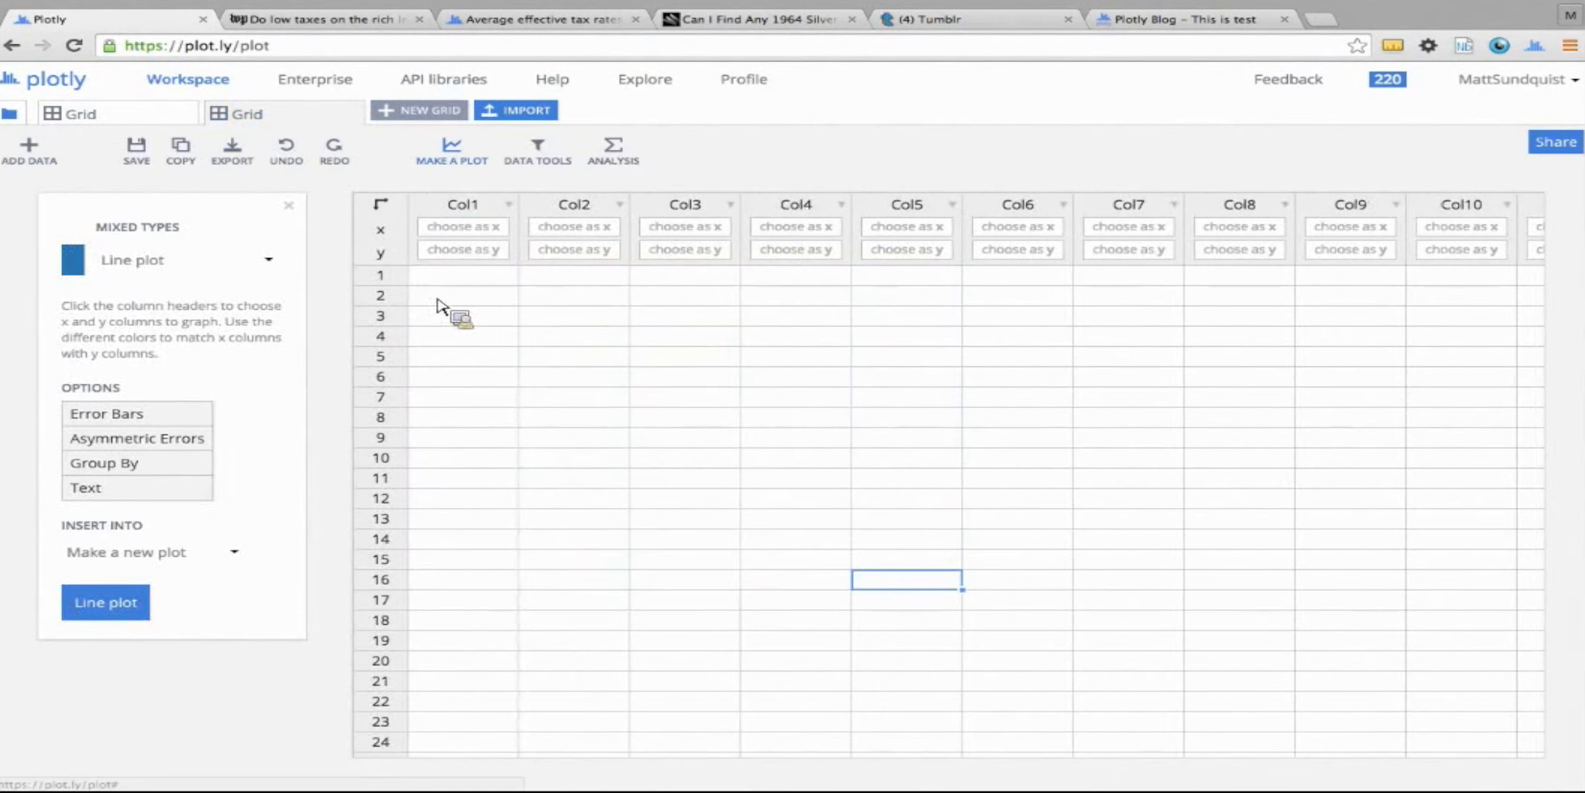
View the available data import sources without importing anything, and return to the grid of hockey player data
{"action": "left_click", "coordinate": [517, 110]}
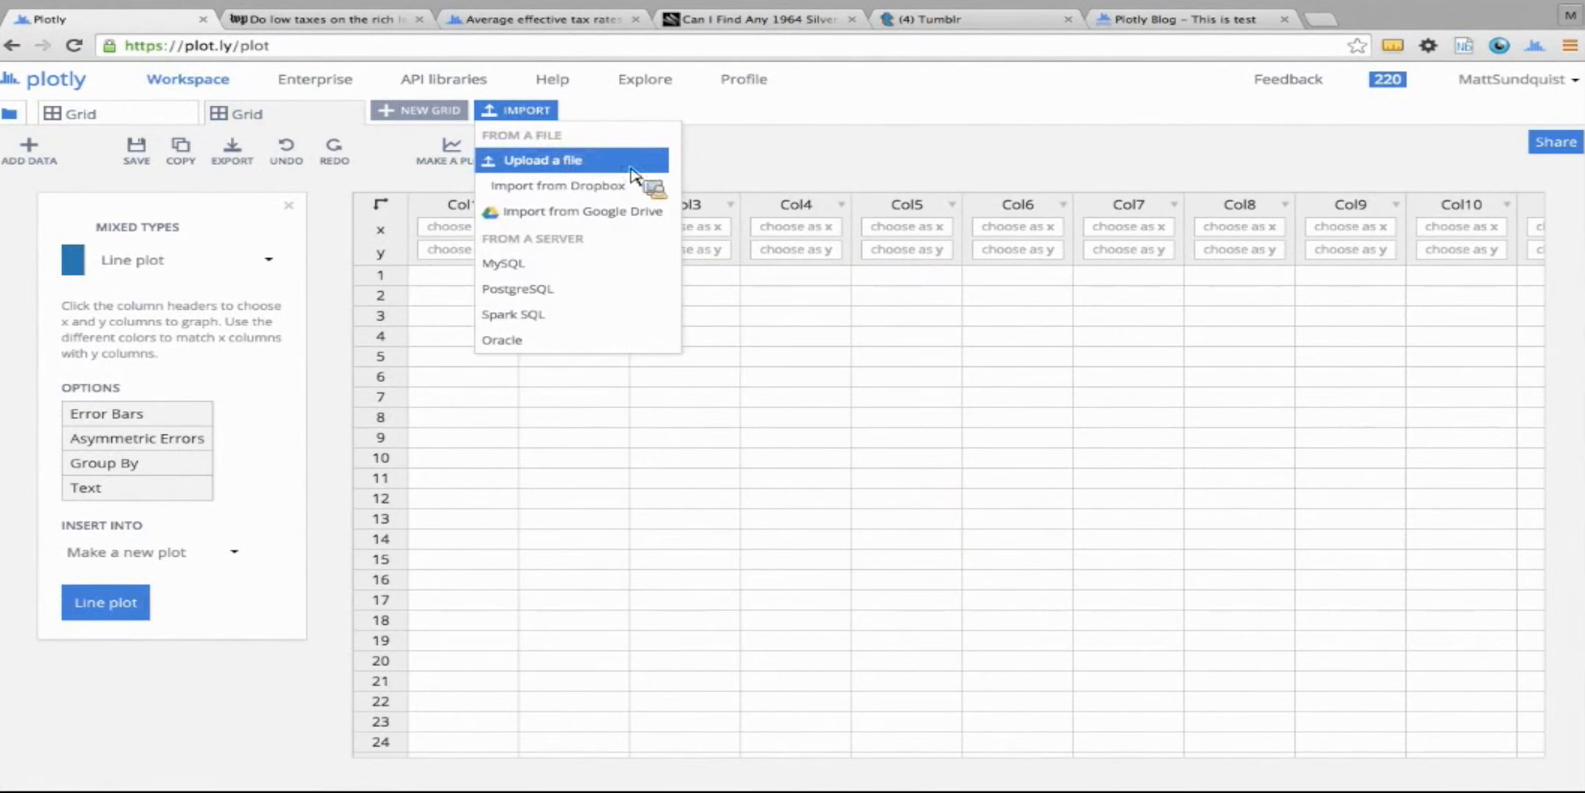
{"action": "left_click", "coordinate": [823, 160]}
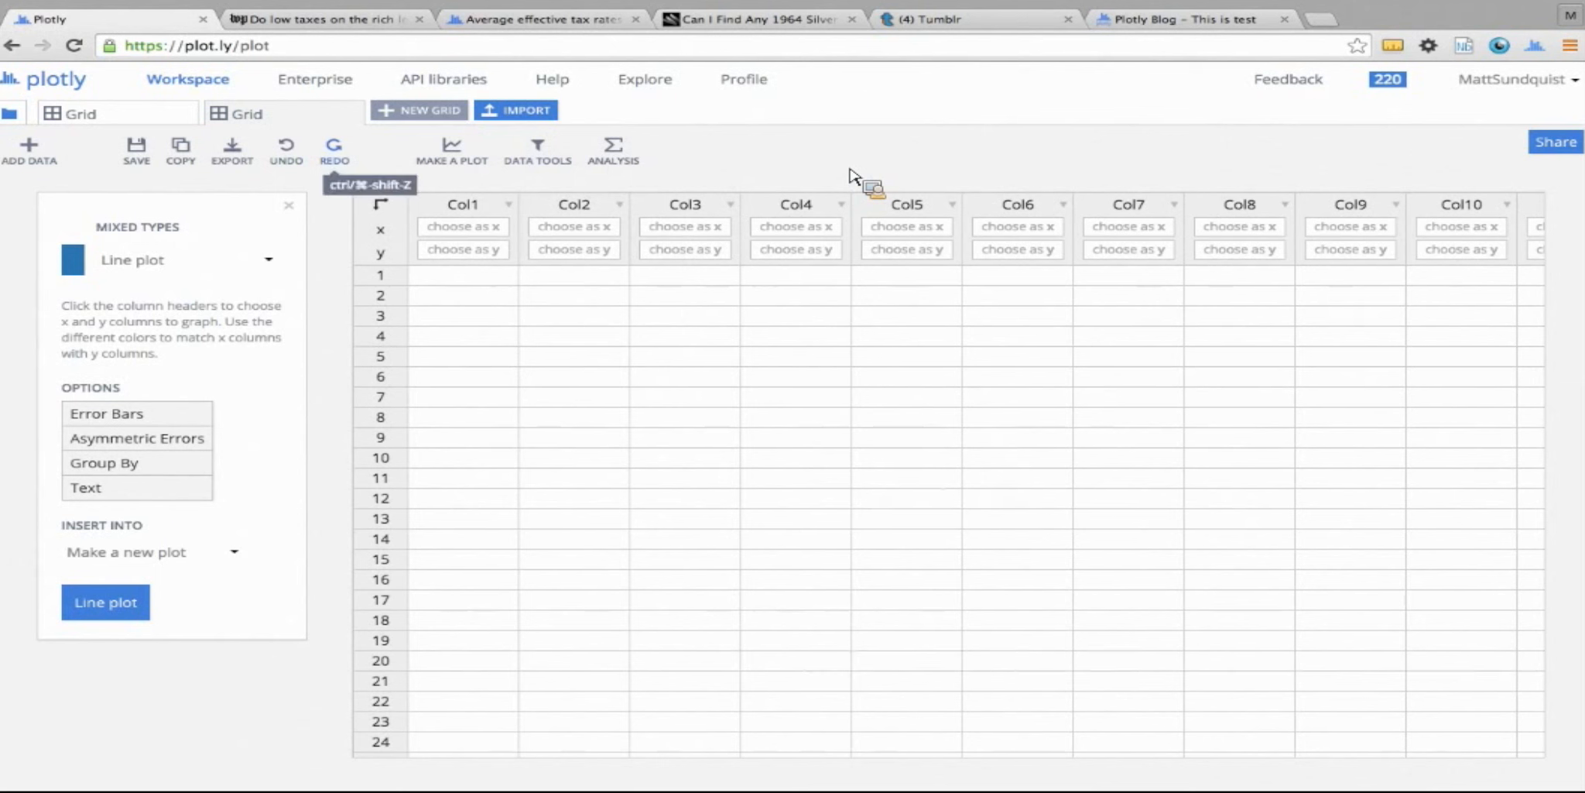
{"action": "left_click", "coordinate": [134, 124]}
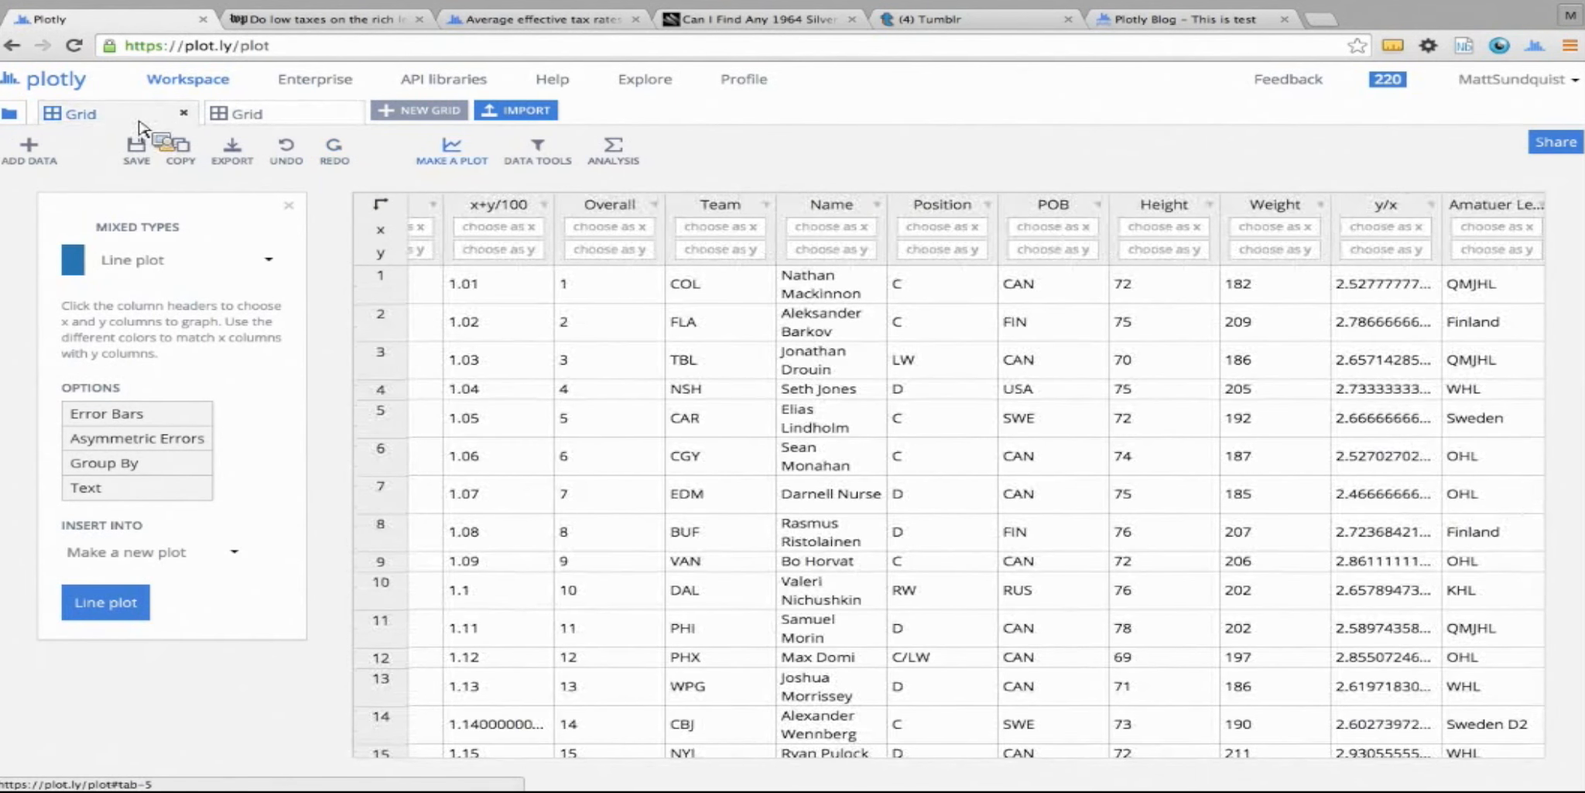
Open plot.ly/ssu in a new browser tab
{"action": "key", "text": "ctrl+t"}
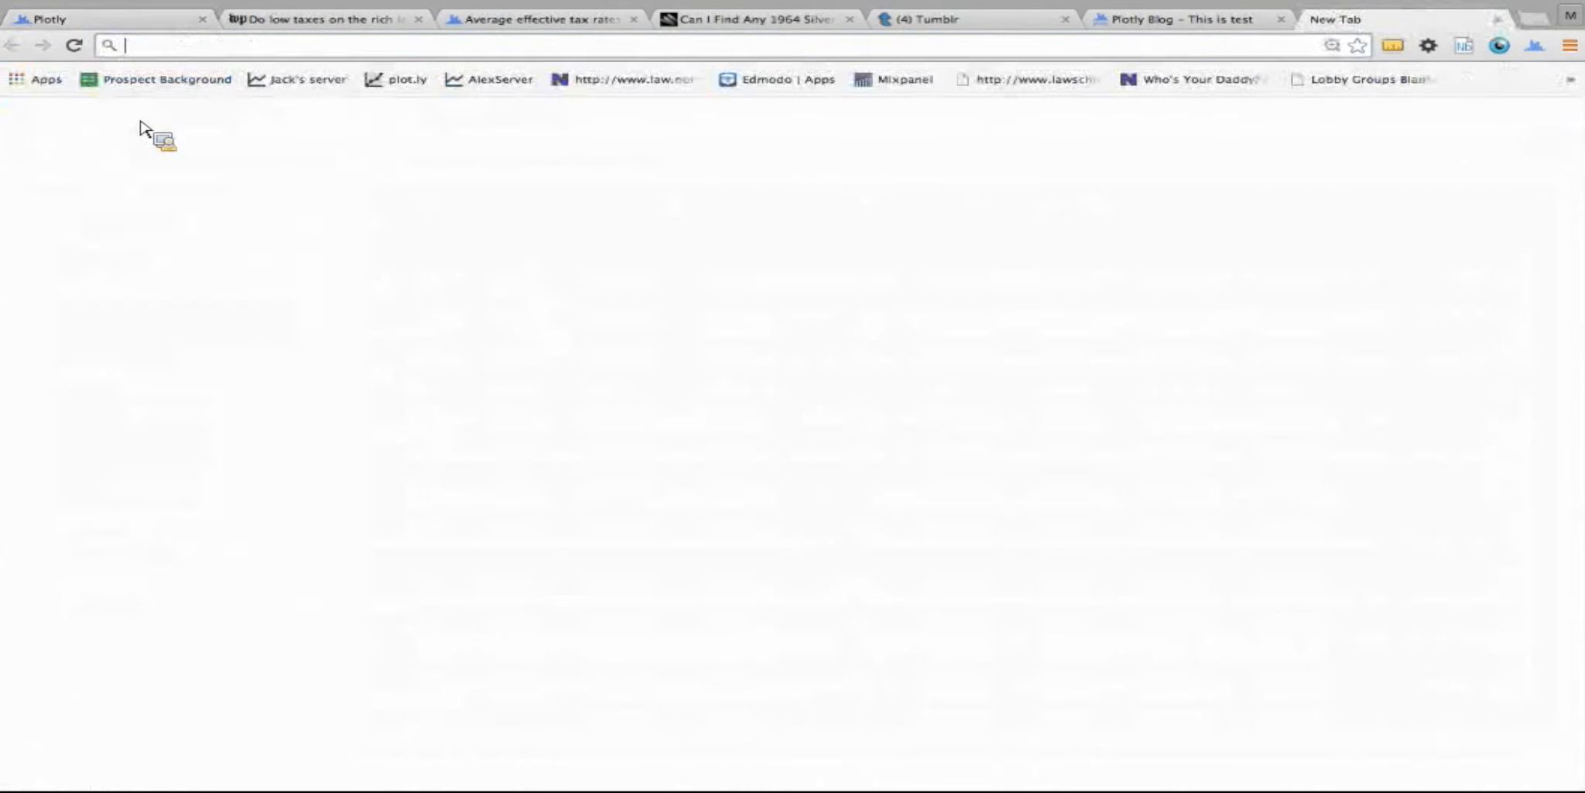
{"action": "type", "text": "plot.ly/plo"}
{"action": "key", "text": "BackSpace"}
{"action": "key", "text": "BackSpace"}
{"action": "key", "text": "BackSpace"}
{"action": "key", "text": "BackSpace"}
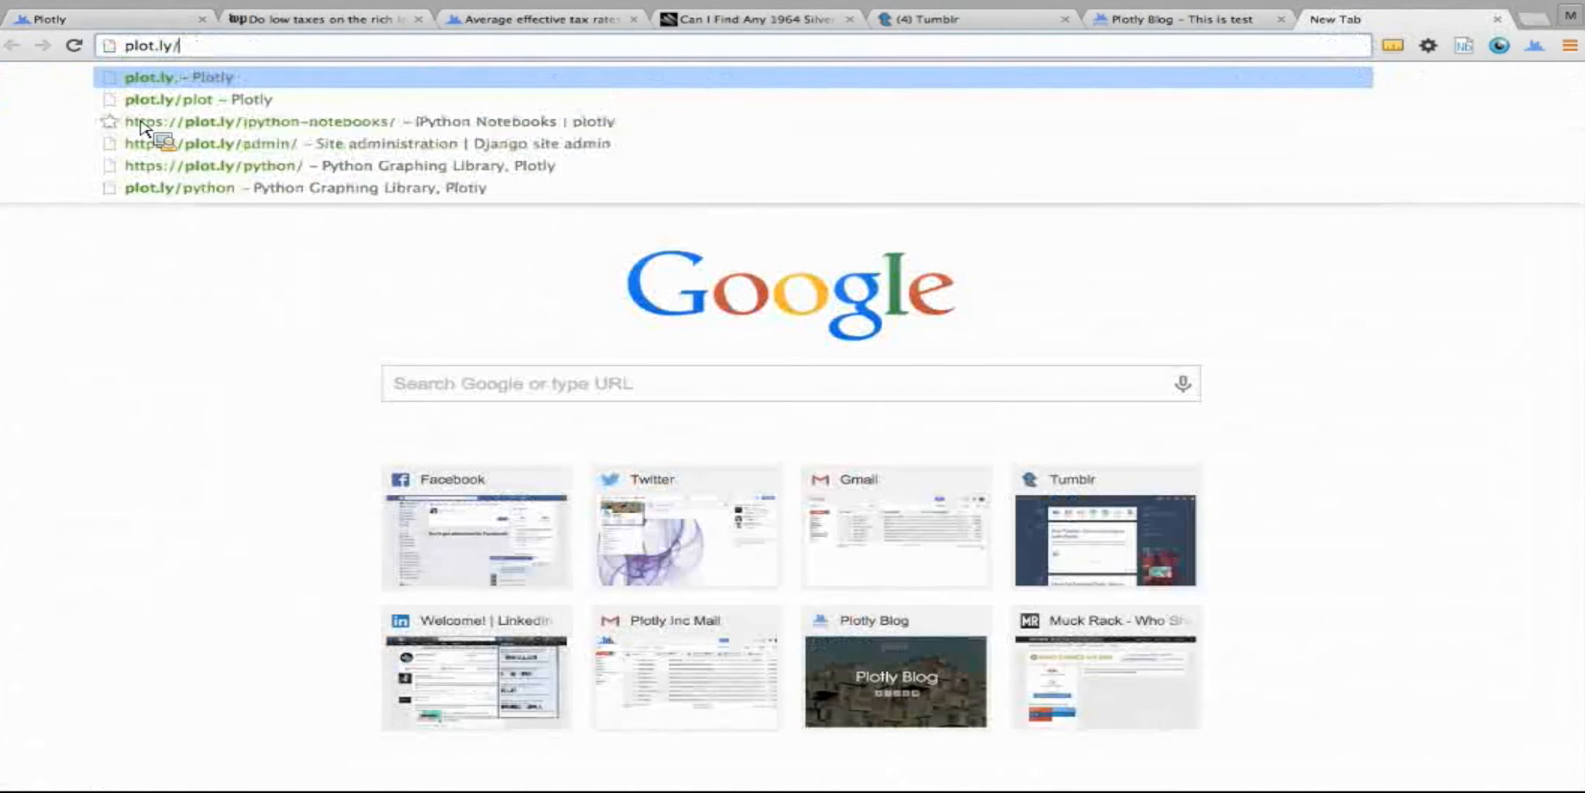
{"action": "type", "text": "ssu"}
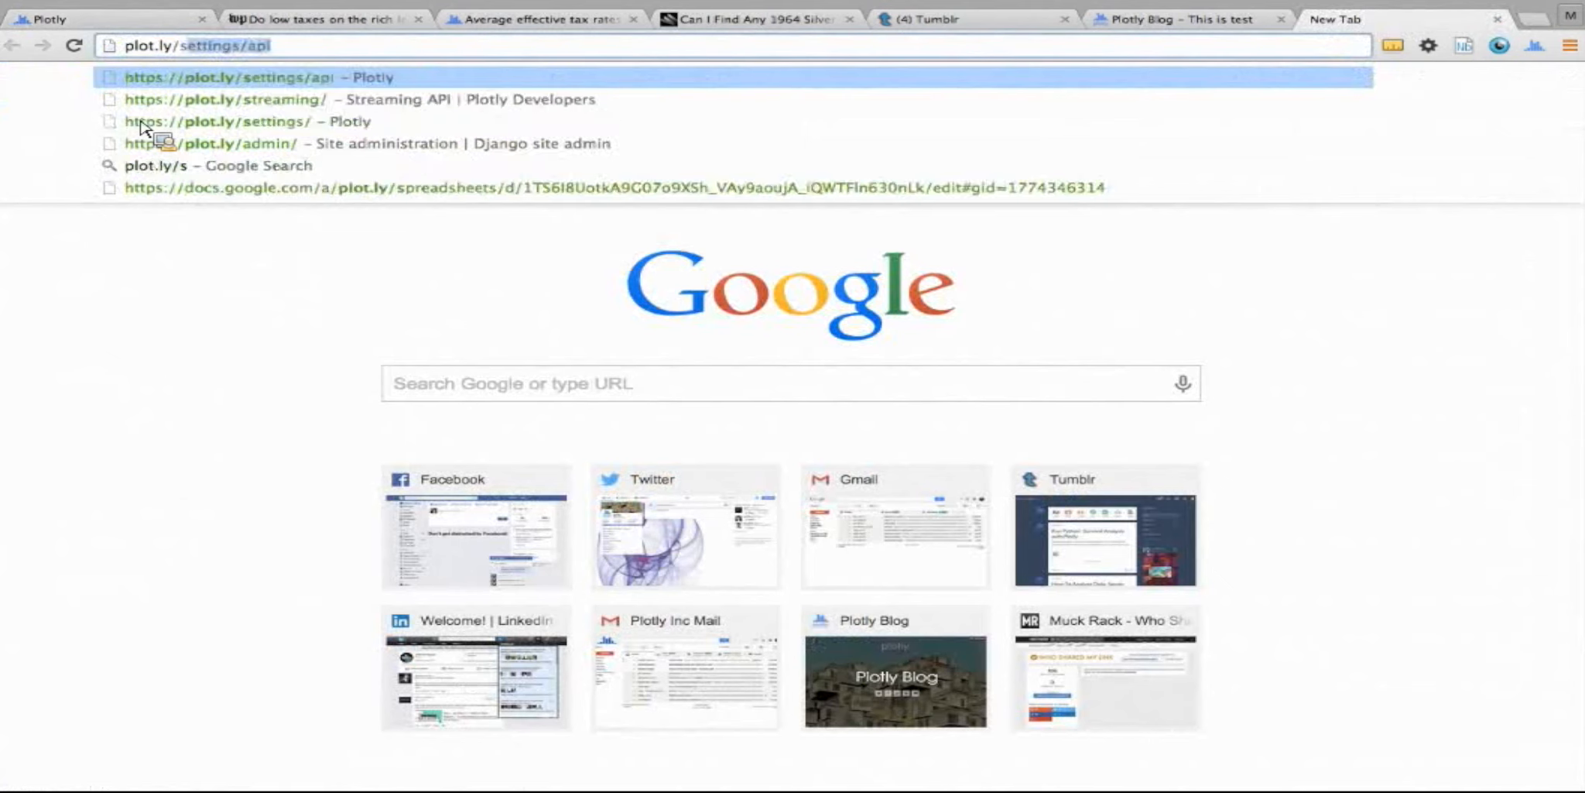
{"action": "key", "text": "Return"}
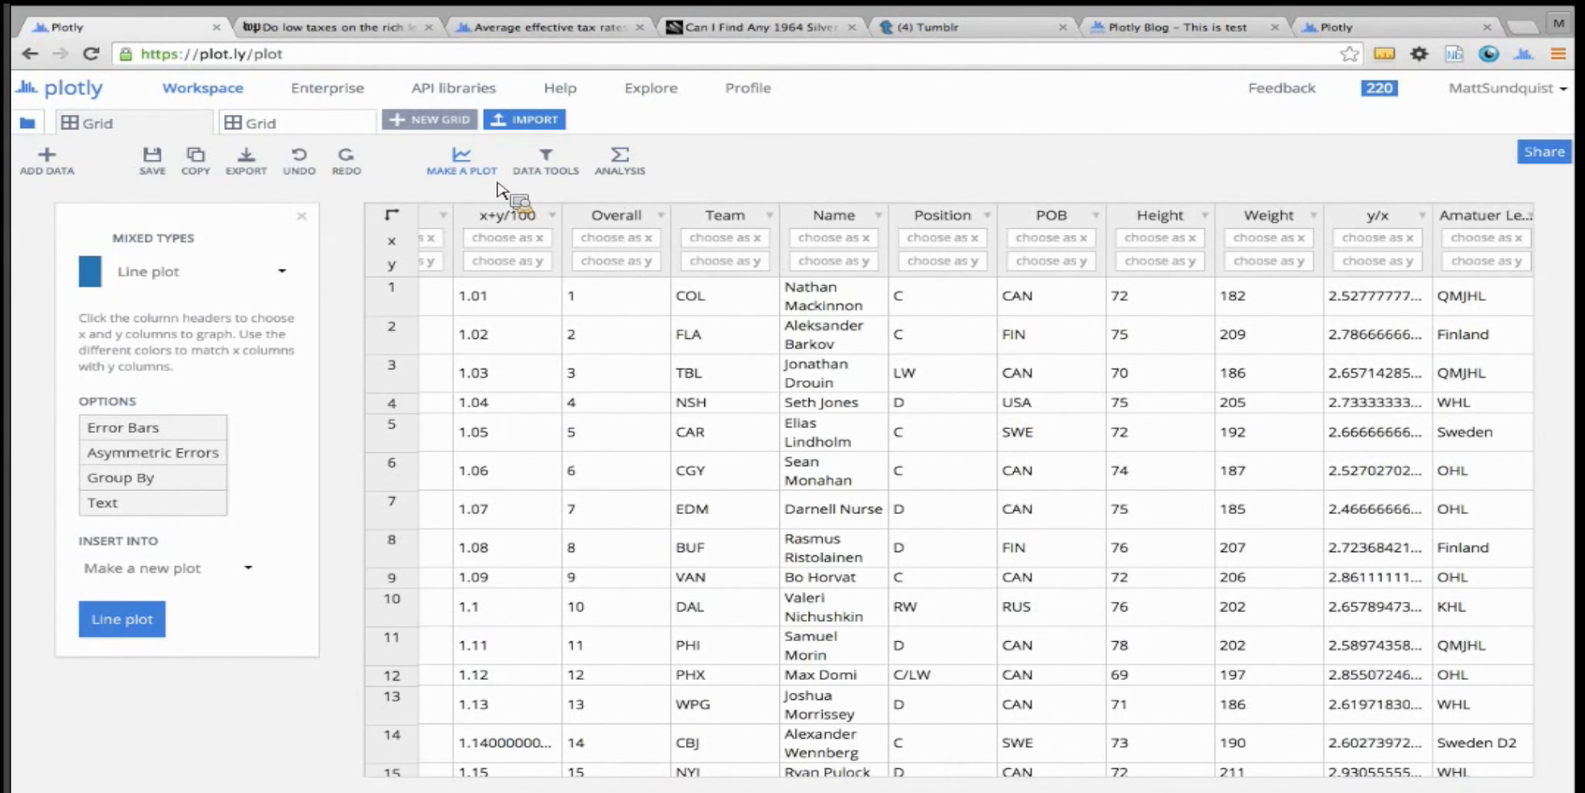
Compute basic statistics for Col13 using the Inferential (N-1) option
{"action": "scroll", "coordinate": [774, 422], "scroll_direction": "right", "scroll_amount": 10}
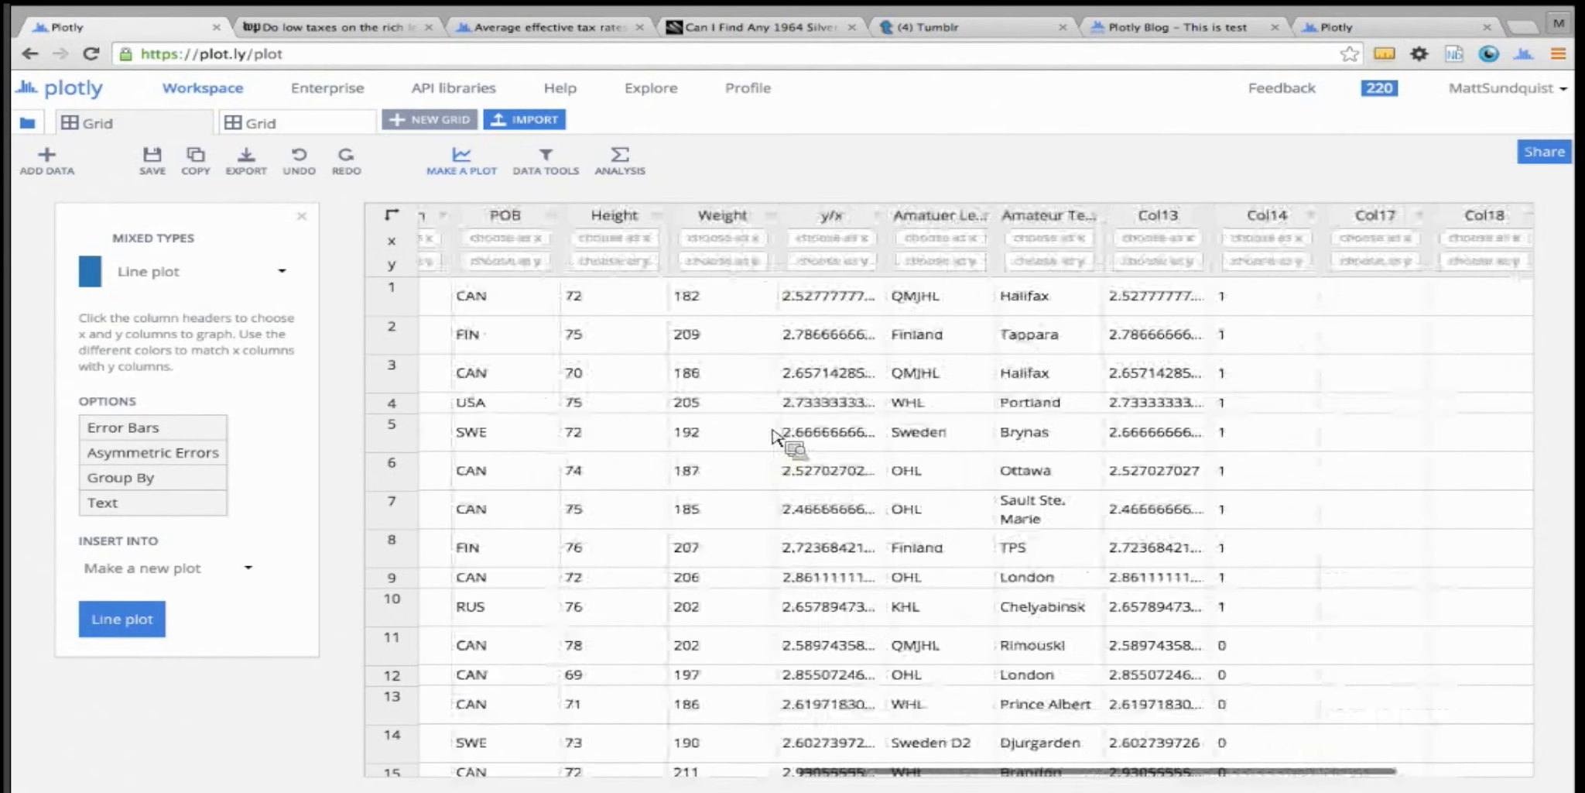
{"action": "left_click", "coordinate": [545, 175]}
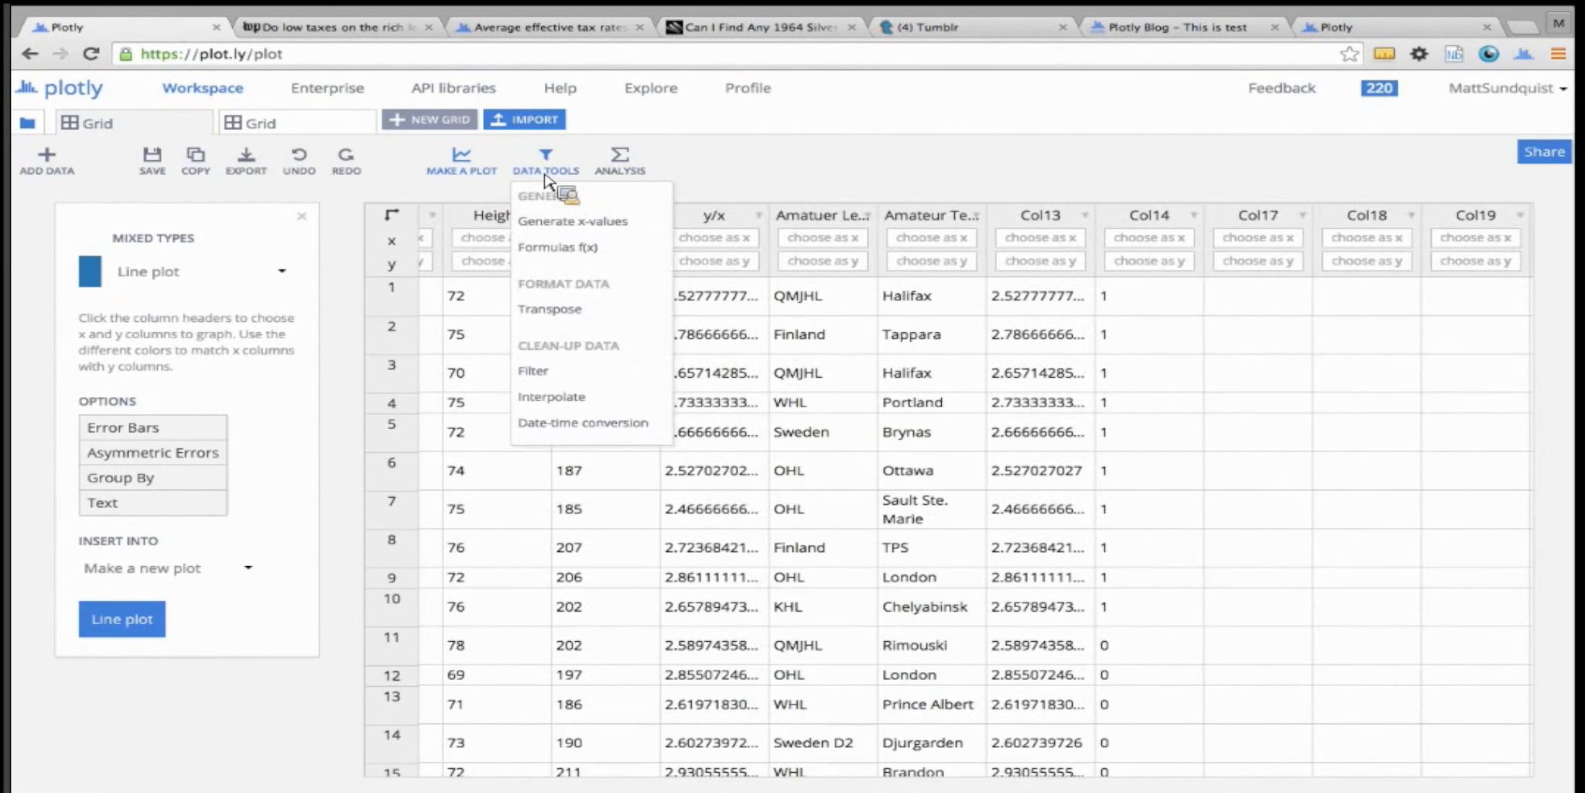
{"action": "left_click", "coordinate": [617, 170]}
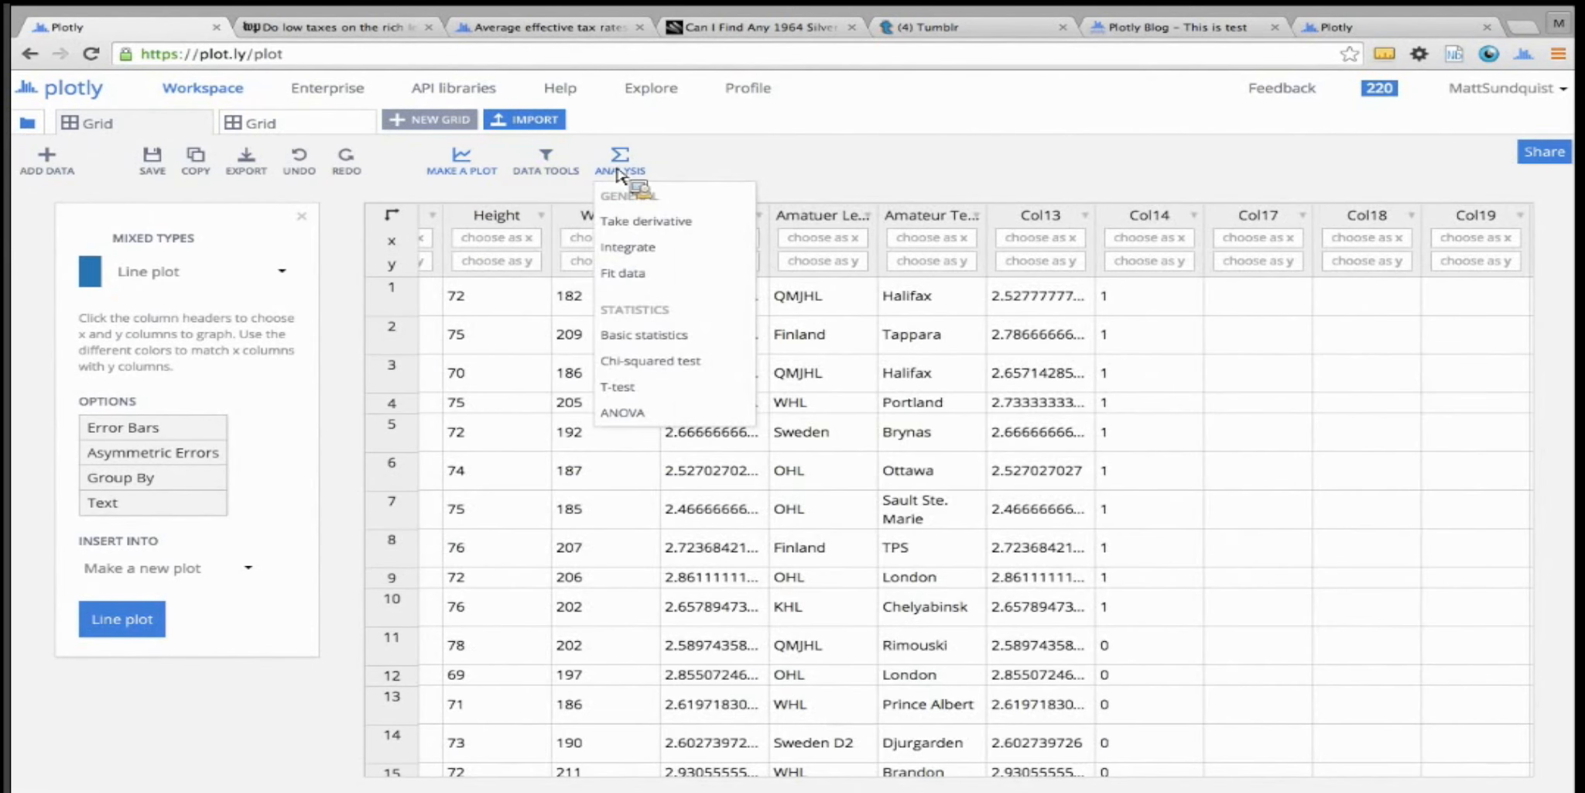
{"action": "left_click", "coordinate": [670, 341]}
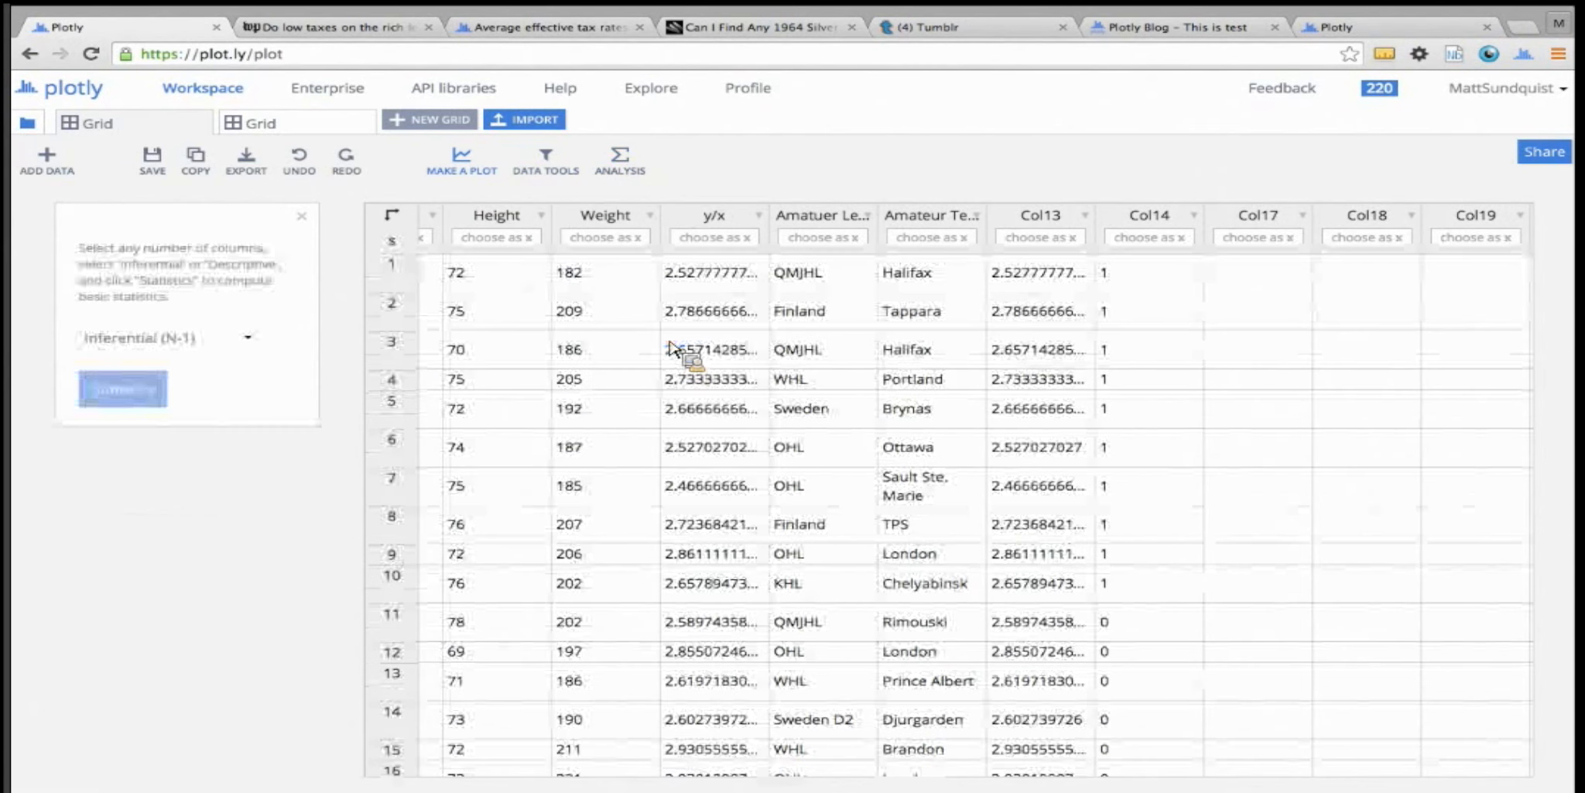
{"action": "left_click", "coordinate": [1055, 240]}
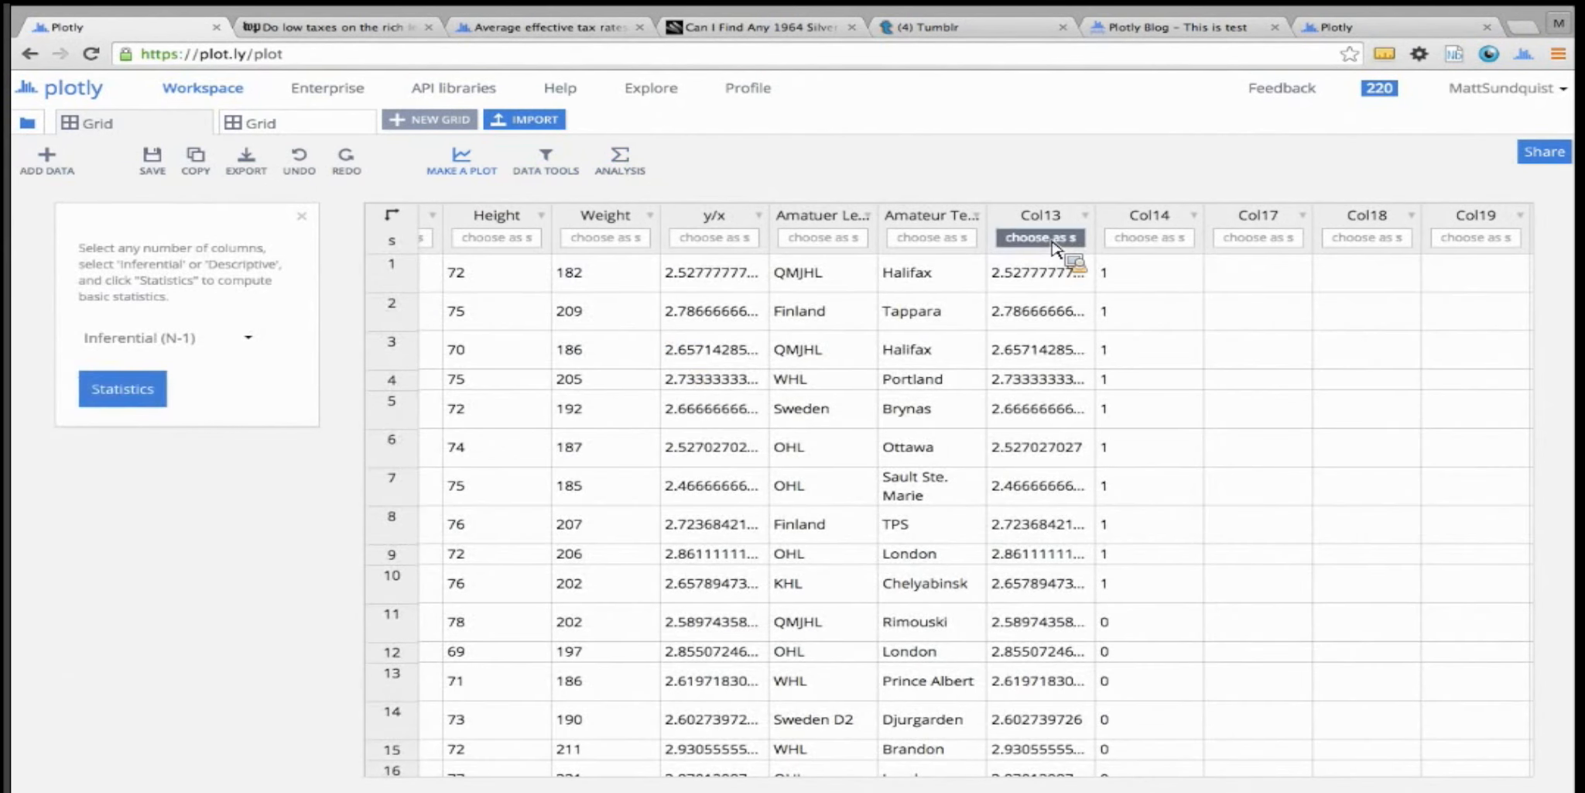
{"action": "left_click", "coordinate": [124, 391]}
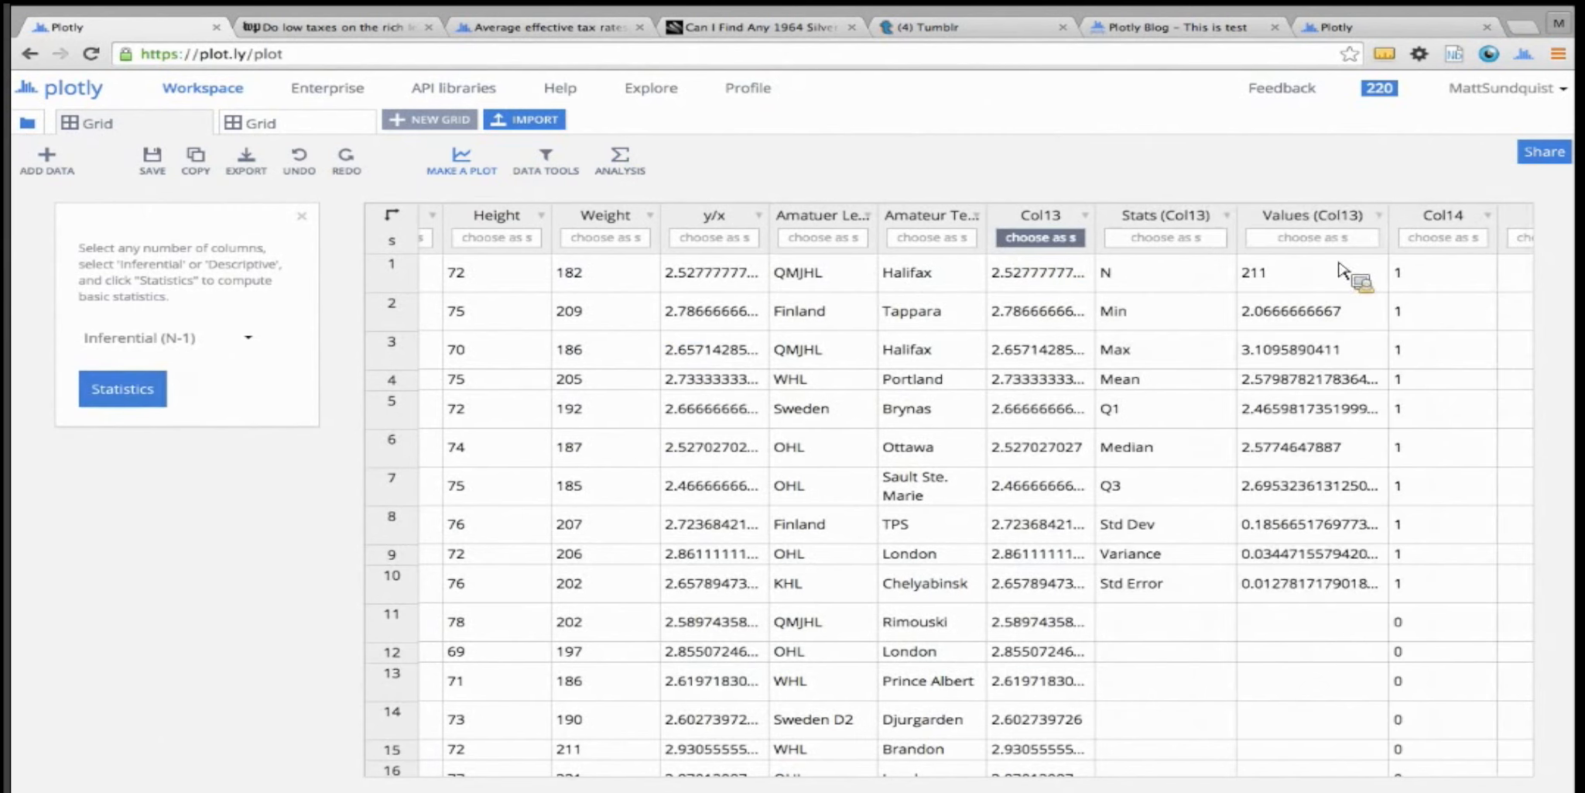
Deselect Col13 and clear the computed results from the Stats (Col13) and Values (Col13) columns
{"action": "left_click", "coordinate": [1044, 243]}
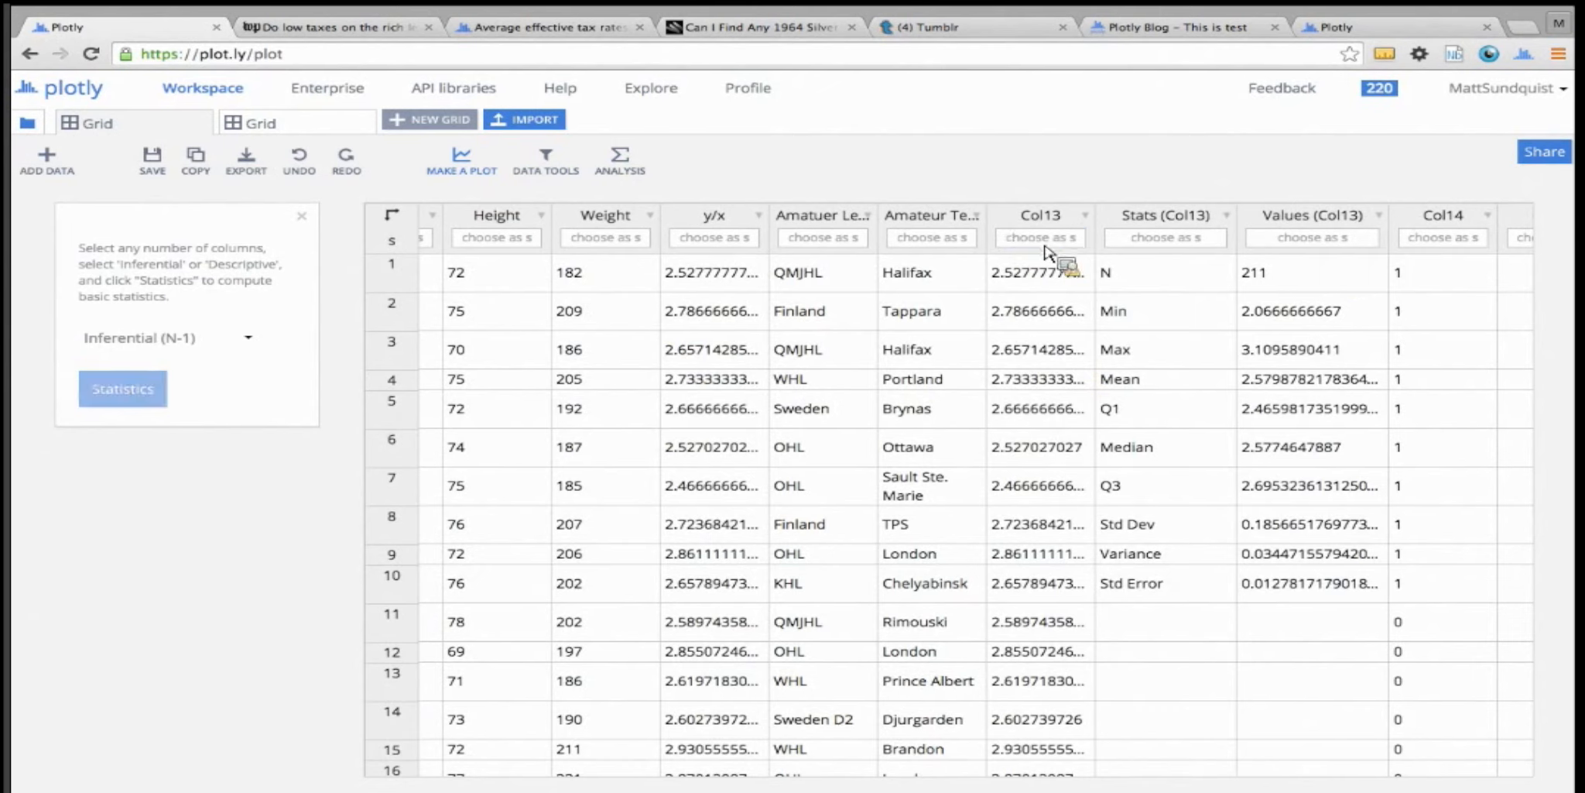
{"action": "left_click_drag", "start_coordinate": [1161, 280], "coordinate": [1311, 592]}
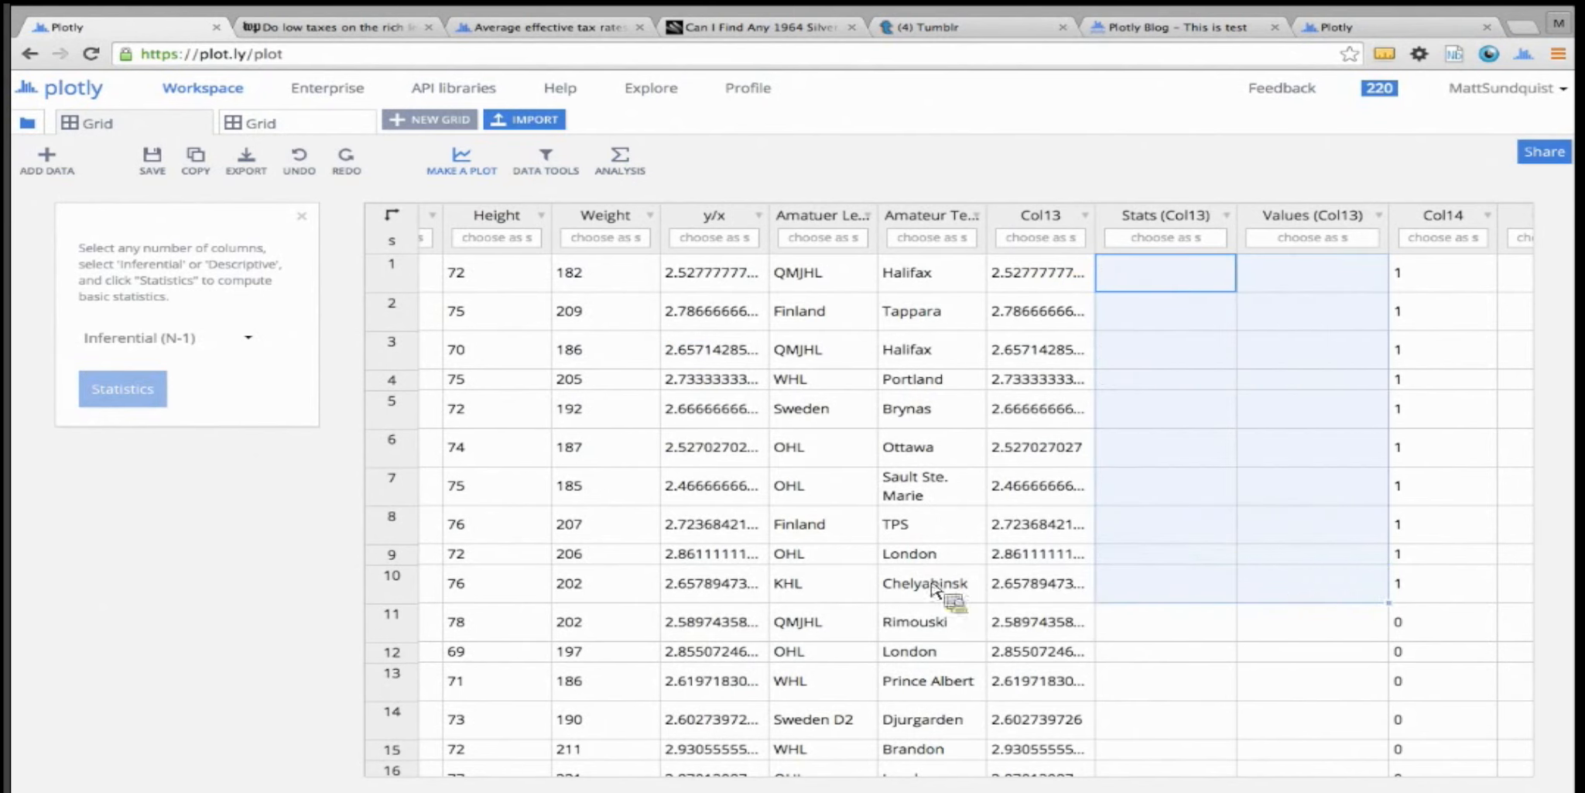
Create a histogram in a new plot with the Height column as x
{"action": "scroll", "coordinate": [949, 594], "scroll_direction": "left", "scroll_amount": 5}
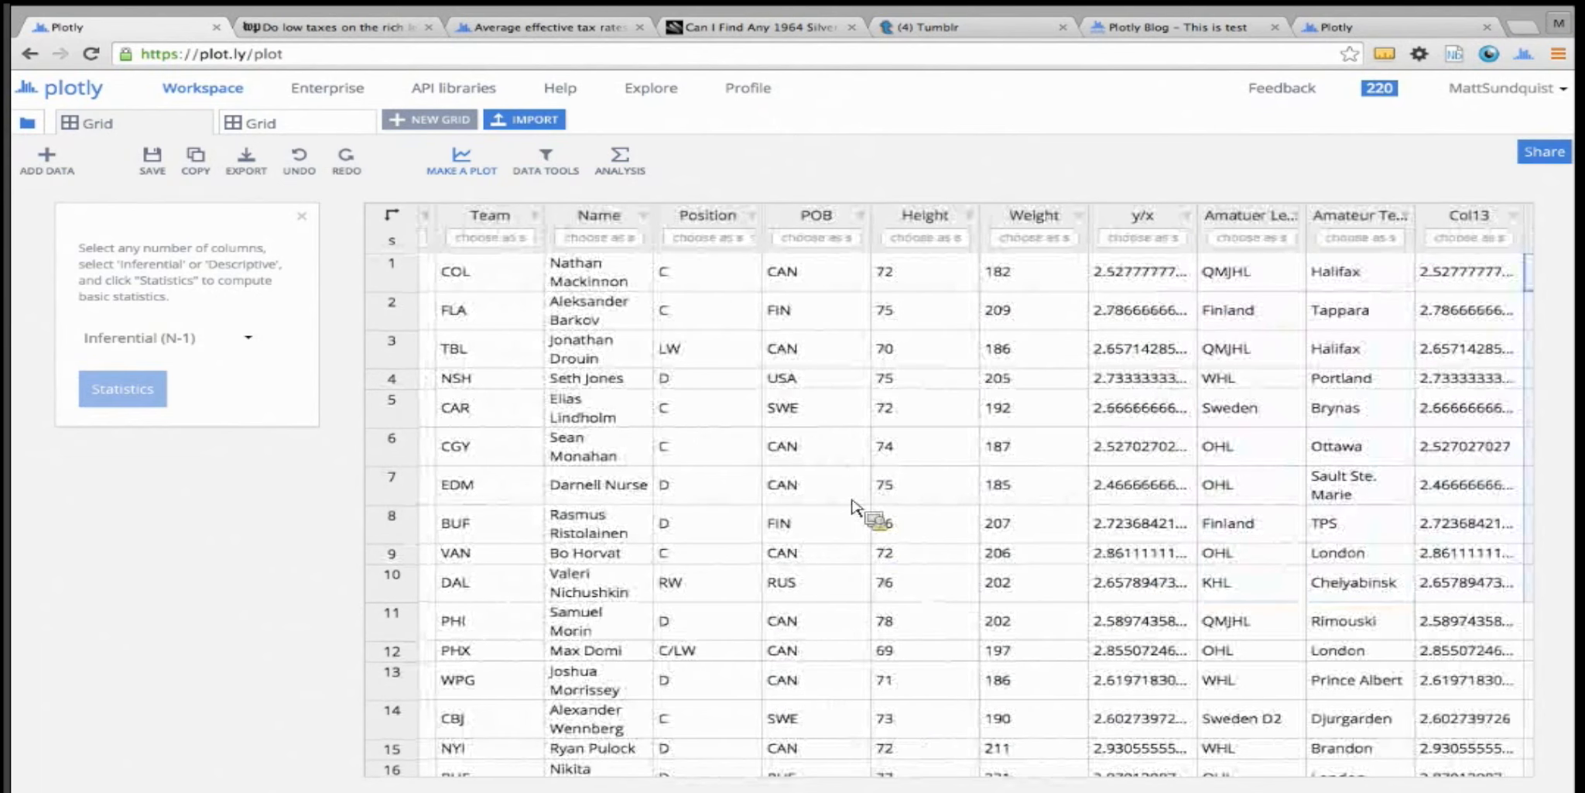
{"action": "left_click", "coordinate": [477, 172]}
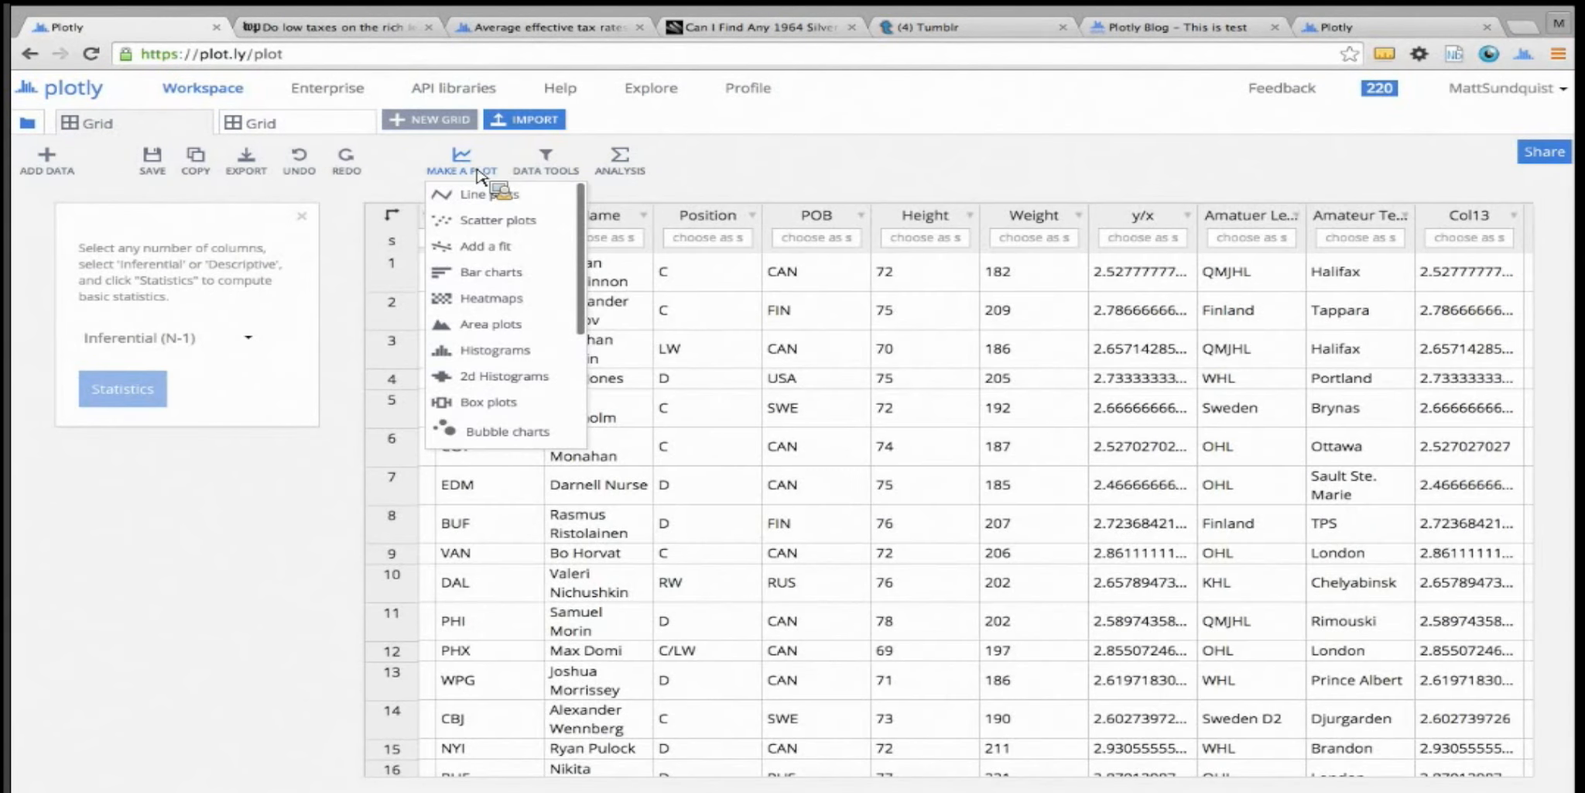
{"action": "scroll", "coordinate": [495, 311], "scroll_direction": "down", "scroll_amount": 3}
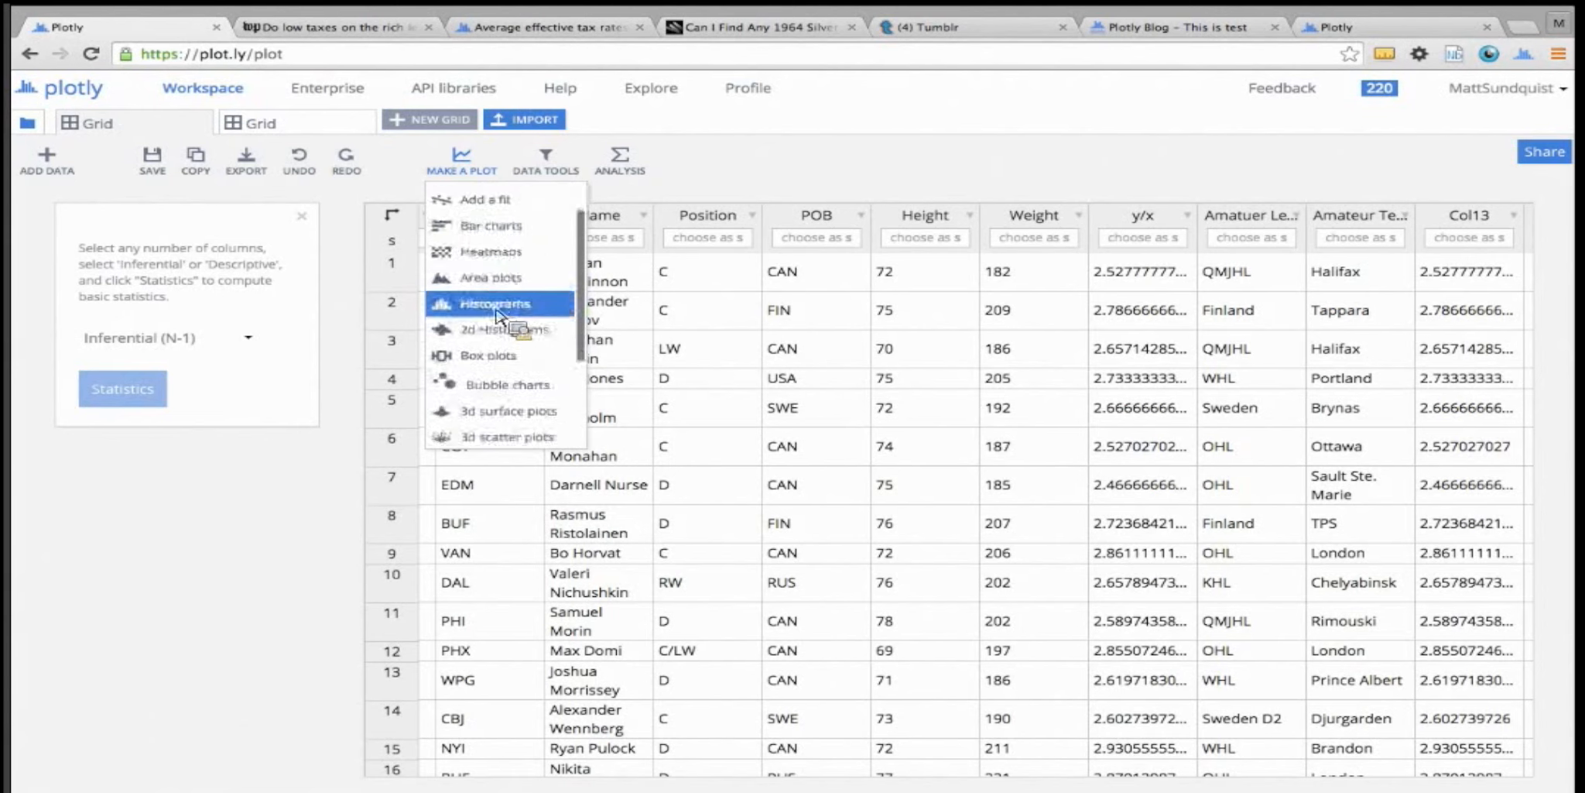
{"action": "scroll", "coordinate": [499, 318], "scroll_direction": "up", "scroll_amount": 2}
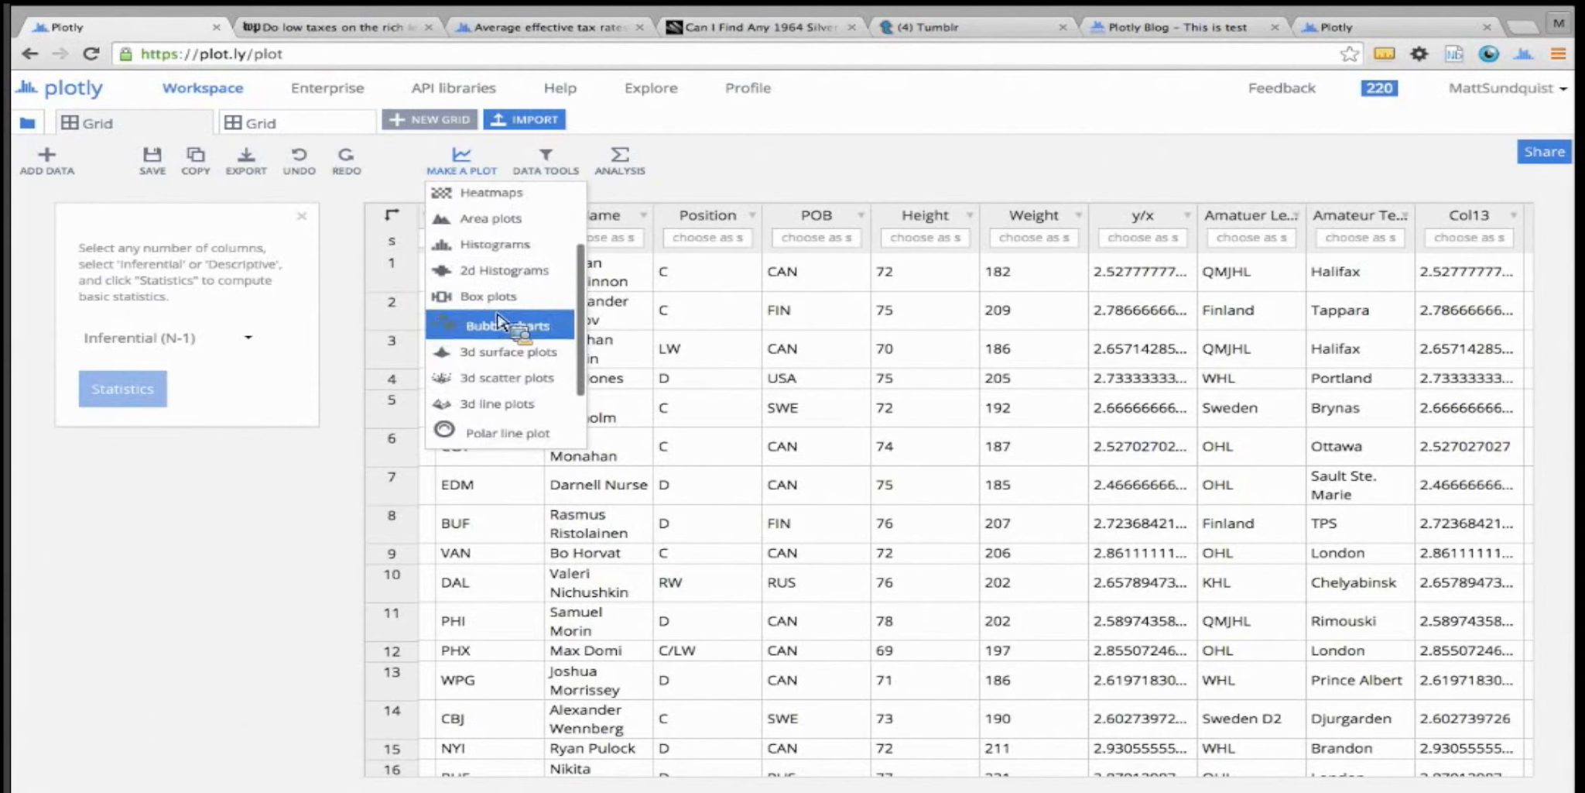
{"action": "scroll", "coordinate": [499, 322], "scroll_direction": "down", "scroll_amount": 4}
{"action": "scroll", "coordinate": [493, 328], "scroll_direction": "up", "scroll_amount": 2}
{"action": "scroll", "coordinate": [493, 328], "scroll_direction": "up", "scroll_amount": 5}
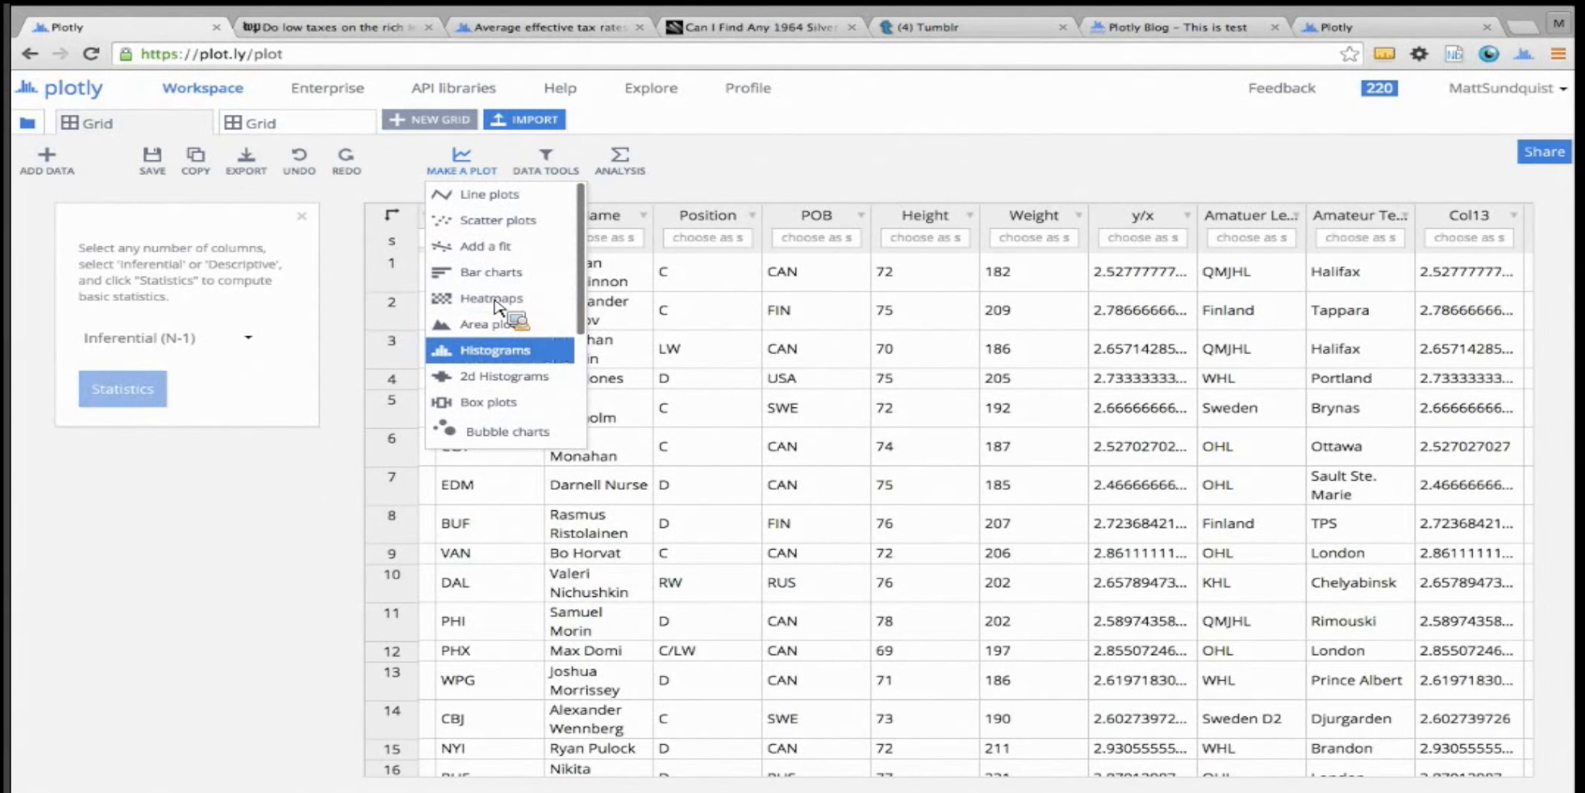
{"action": "left_click", "coordinate": [495, 350]}
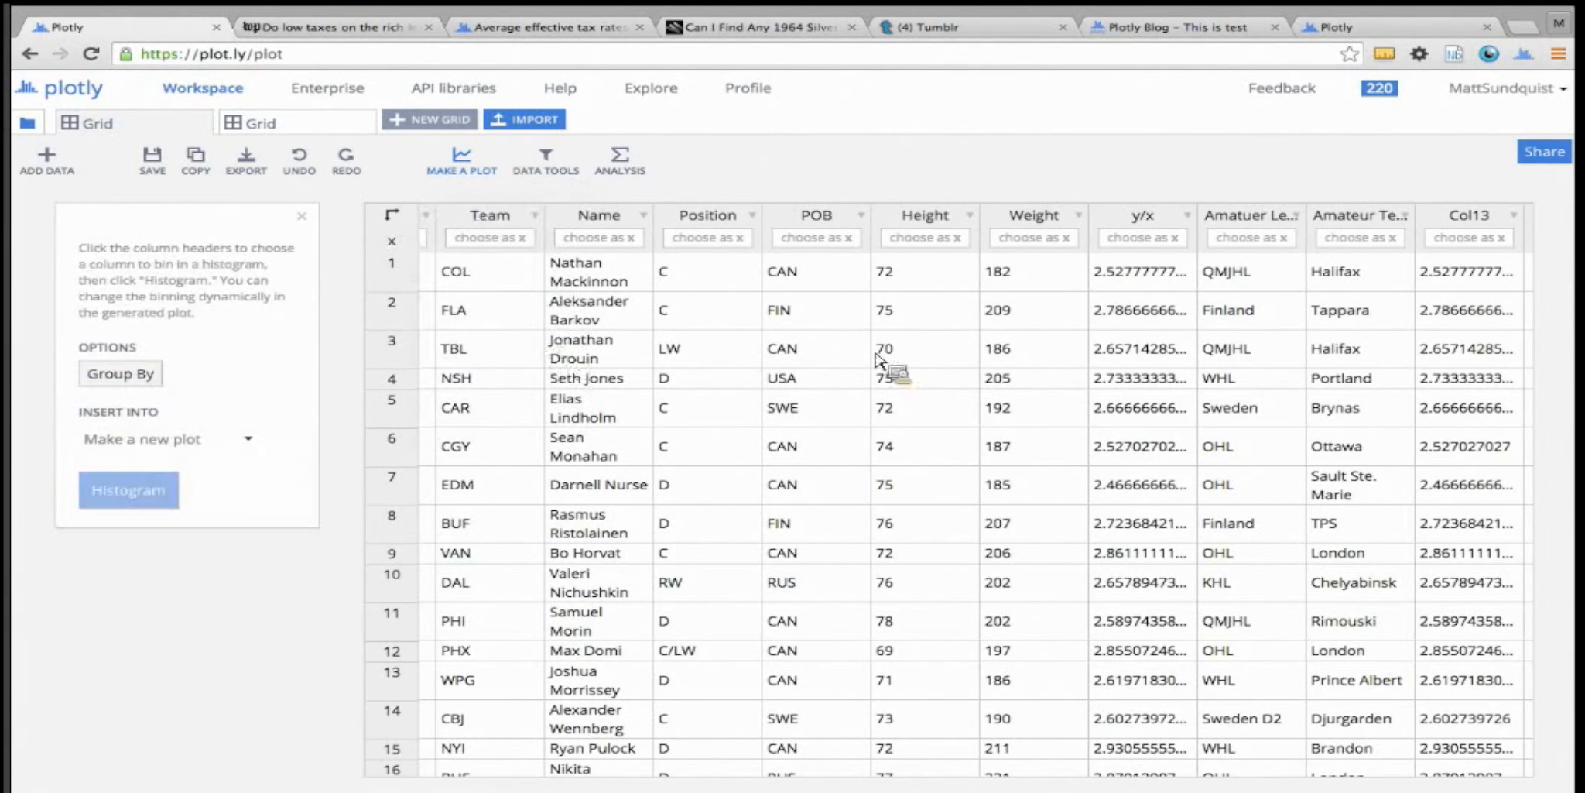
{"action": "left_click", "coordinate": [935, 244]}
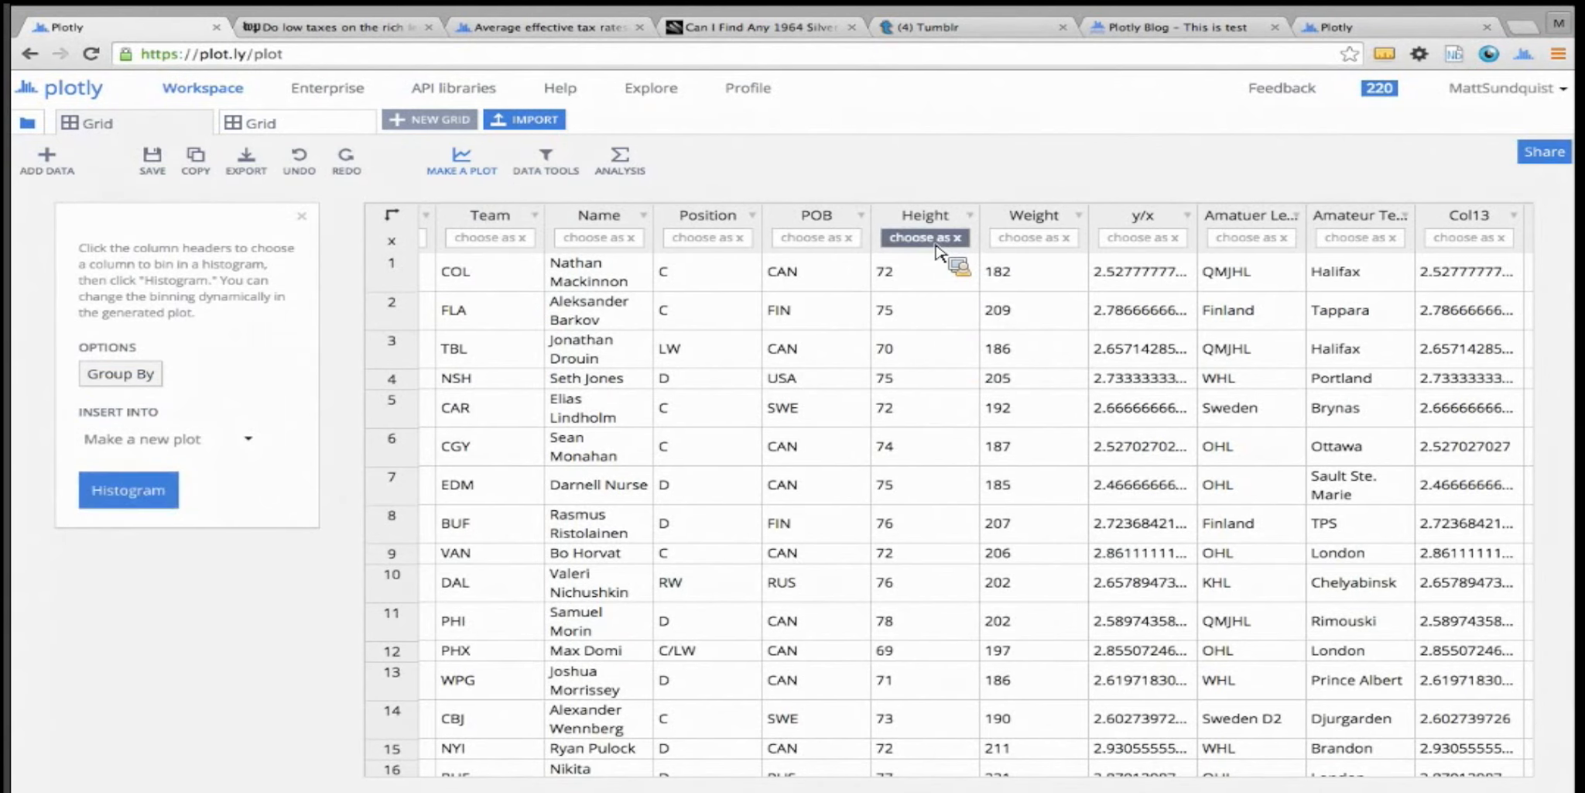
{"action": "left_click", "coordinate": [123, 499]}
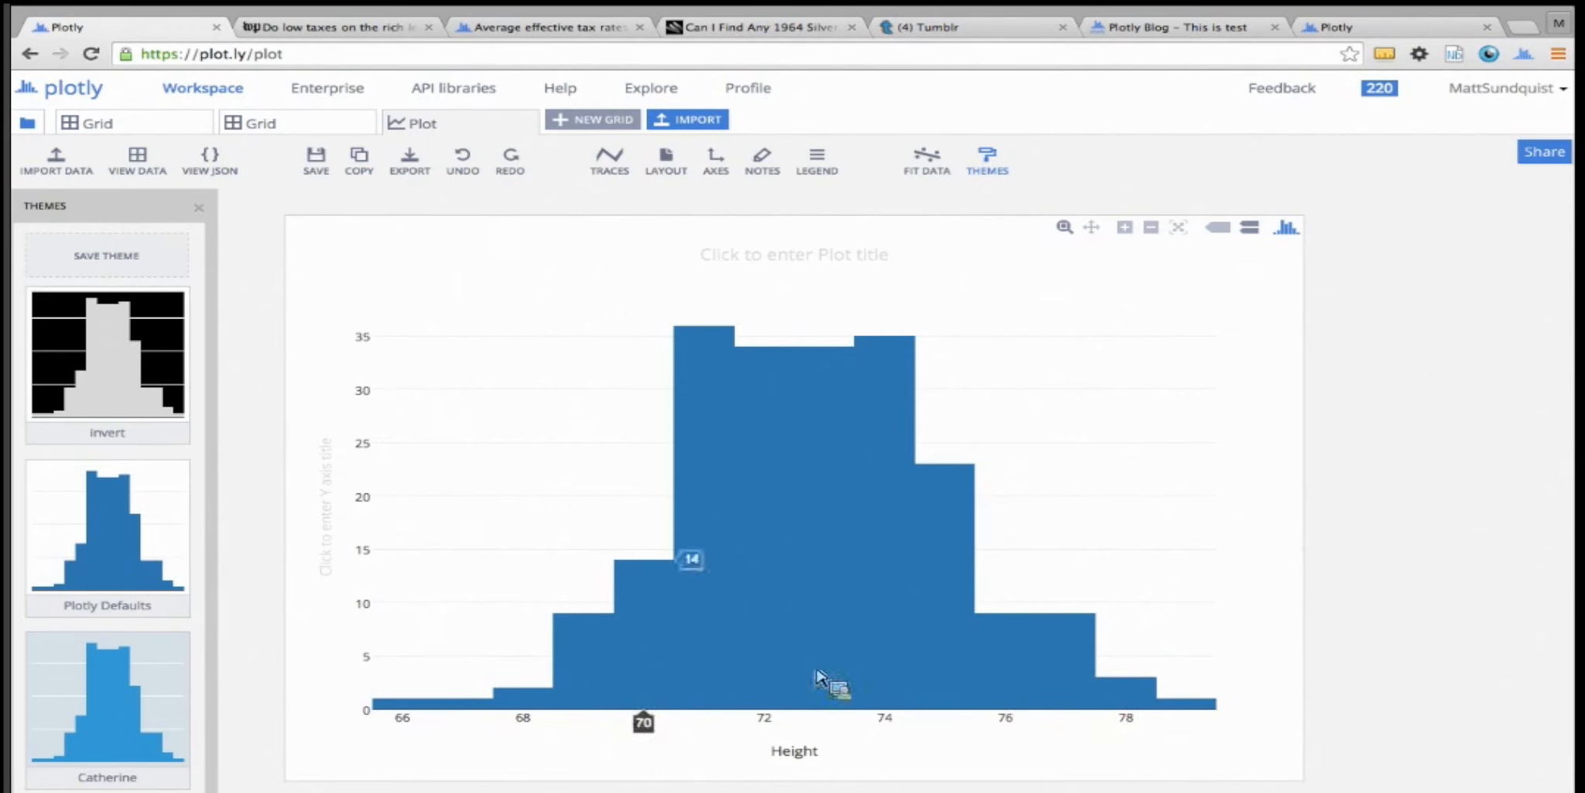
Title the plot "NHL Player Height 2013"
{"action": "left_click", "coordinate": [780, 257]}
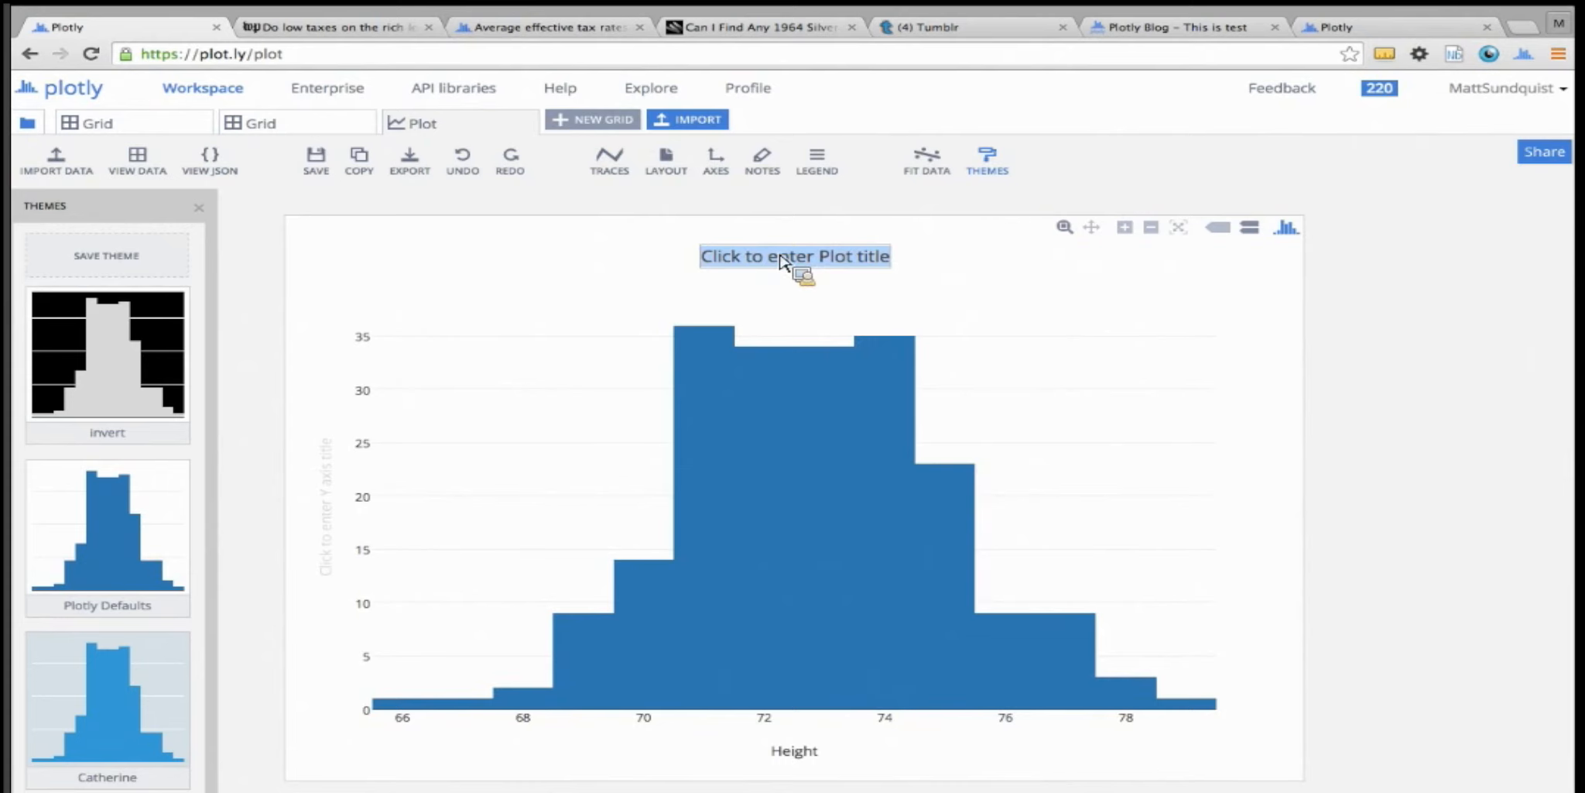
{"action": "type", "text": "NHL Pl"}
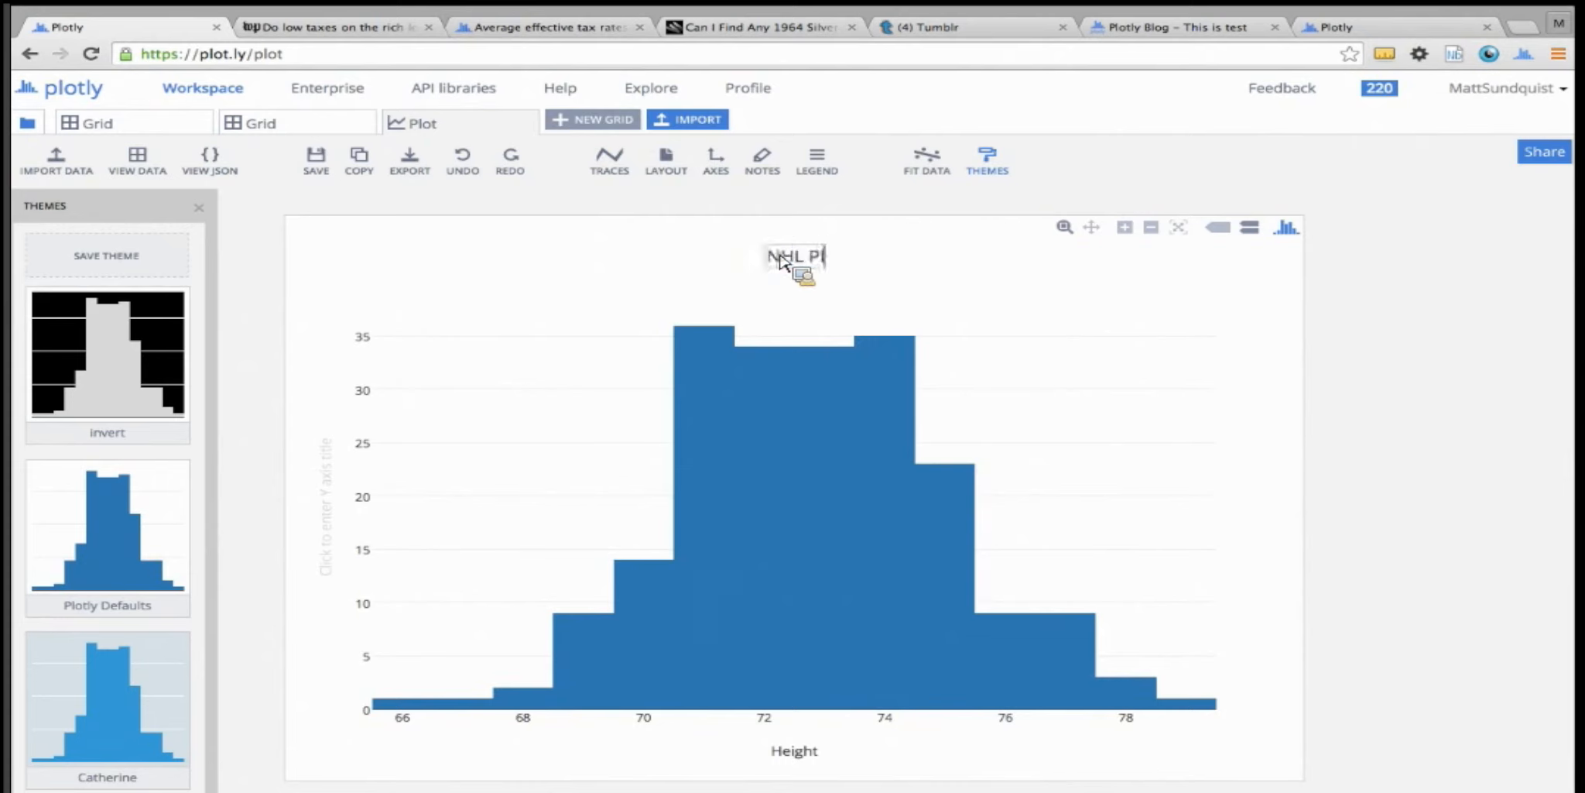
{"action": "type", "text": "ayer"}
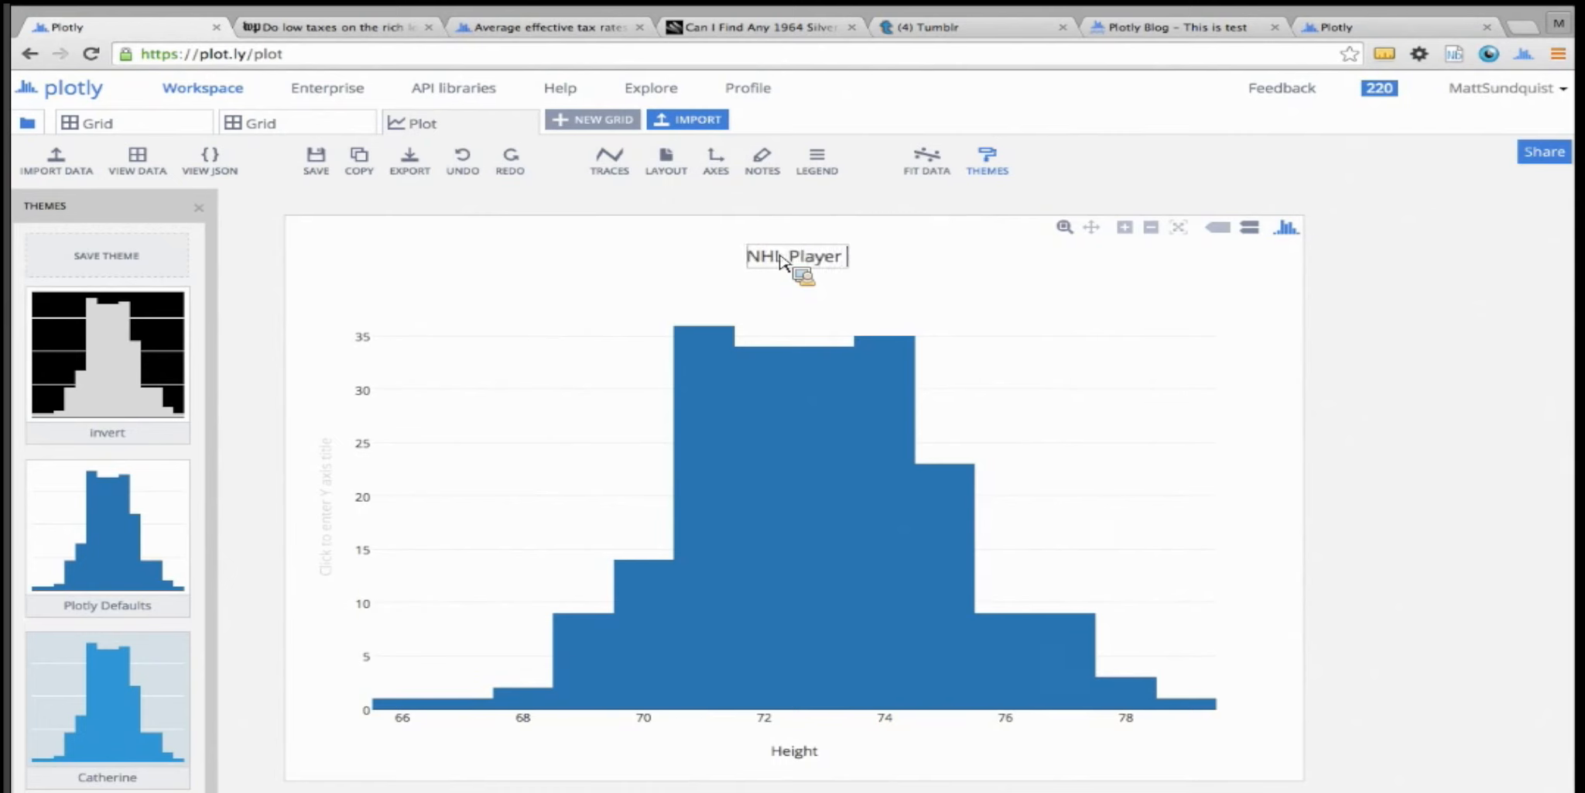
{"action": "type", "text": " Height 2"}
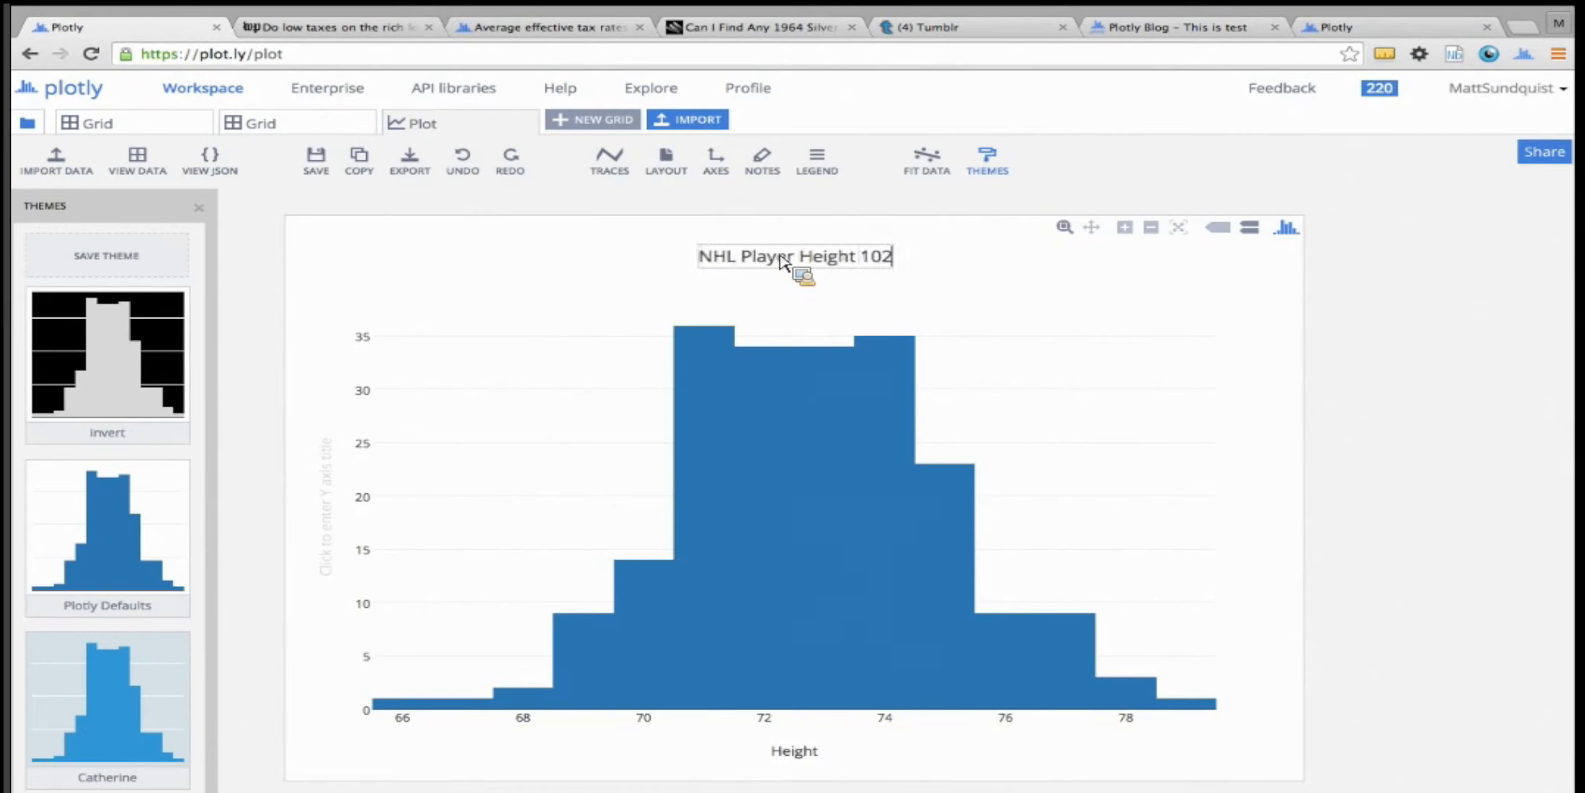
{"action": "type", "text": "013"}
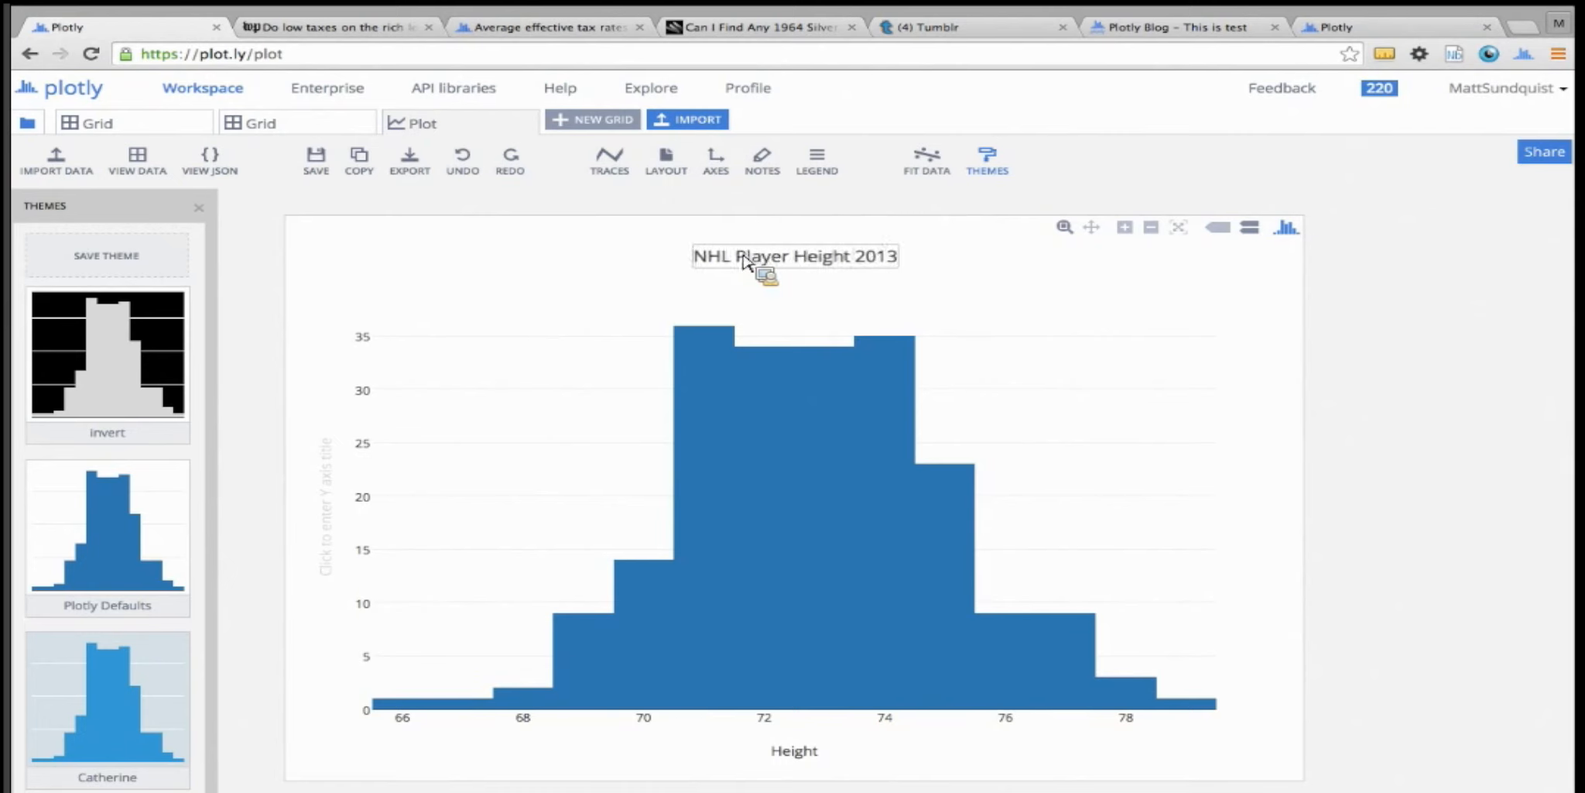
{"action": "key", "text": "Return"}
Apply the Laurier theme to the histogram and close the theme list
{"action": "scroll", "coordinate": [158, 308], "scroll_direction": "down", "scroll_amount": 10}
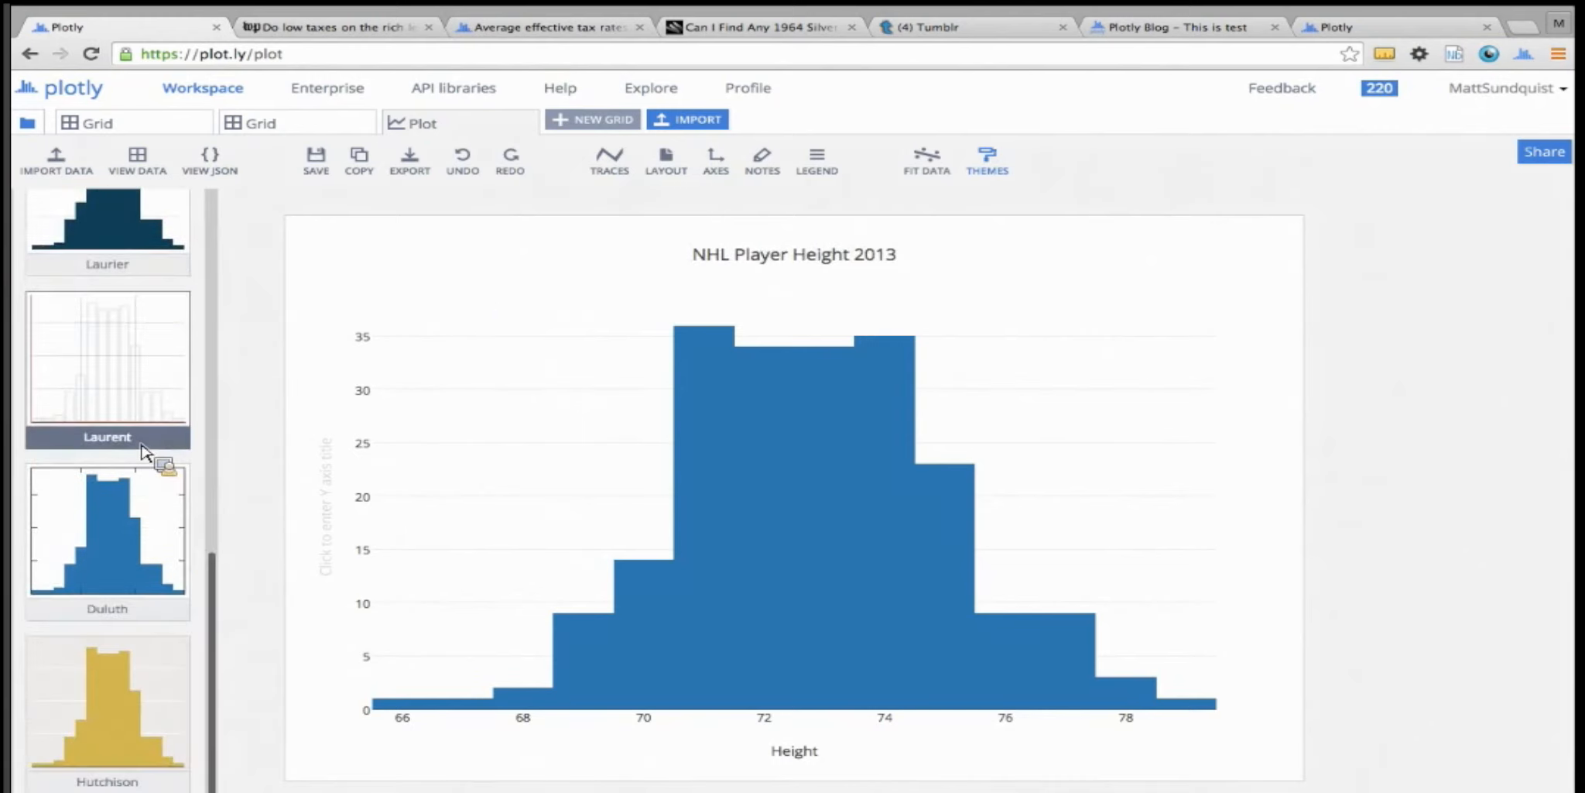
{"action": "scroll", "coordinate": [141, 463], "scroll_direction": "up", "scroll_amount": 3}
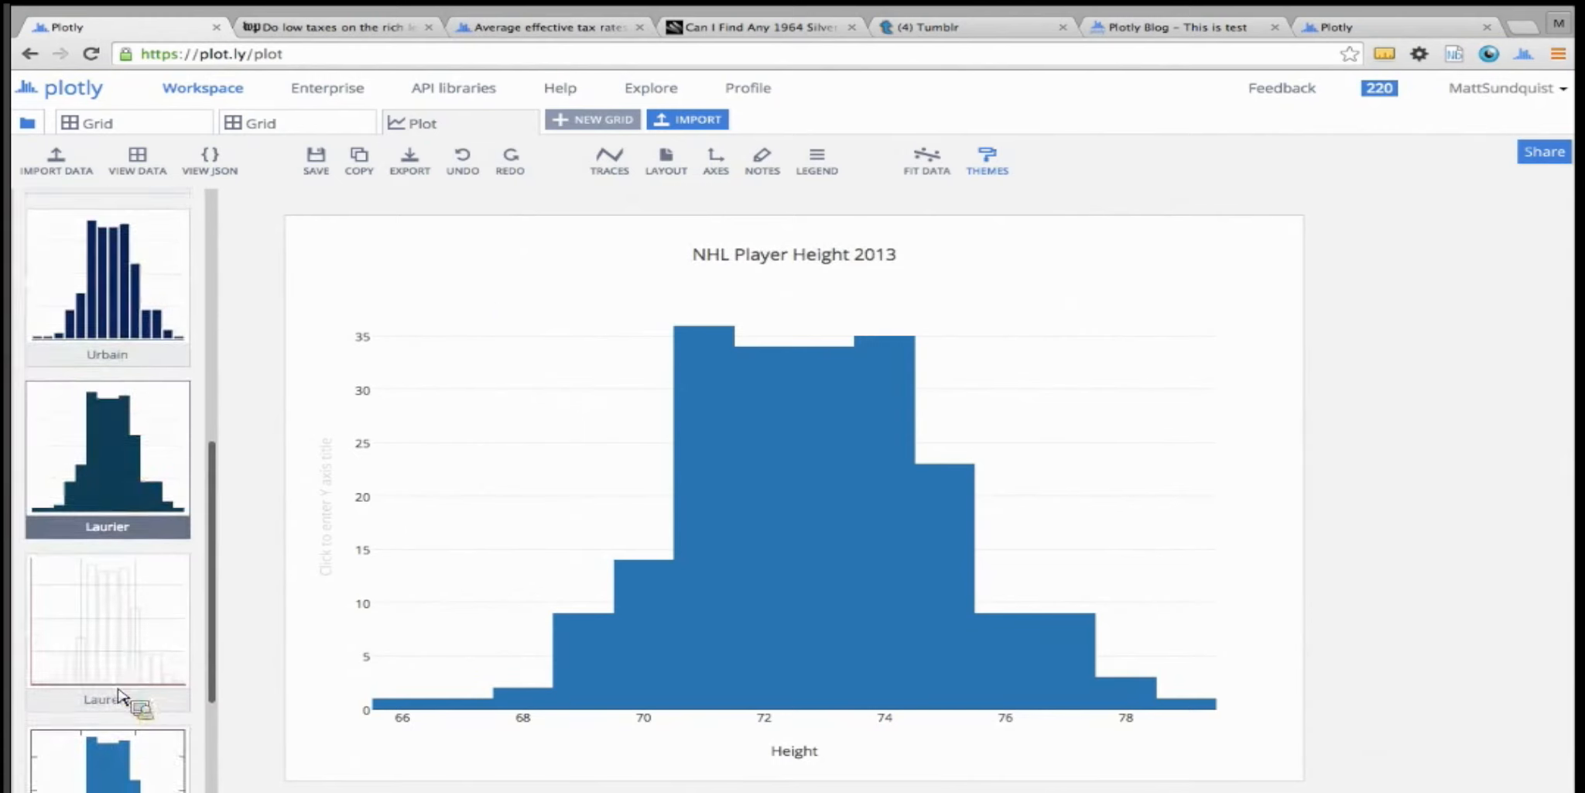
{"action": "left_click", "coordinate": [107, 463]}
{"action": "scroll", "coordinate": [101, 463], "scroll_direction": "up", "scroll_amount": 7}
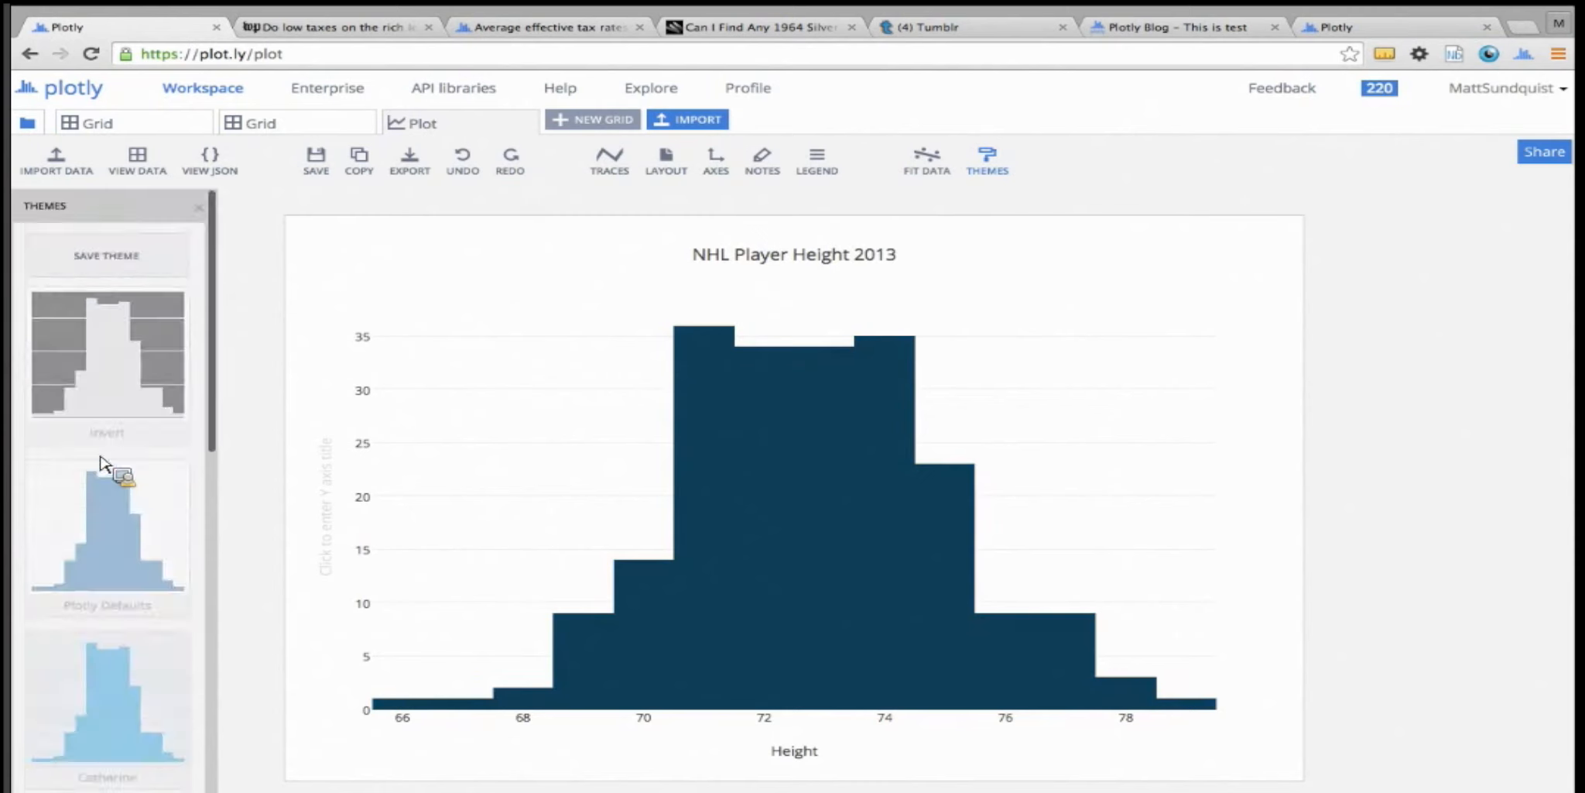
{"action": "left_click", "coordinate": [200, 207]}
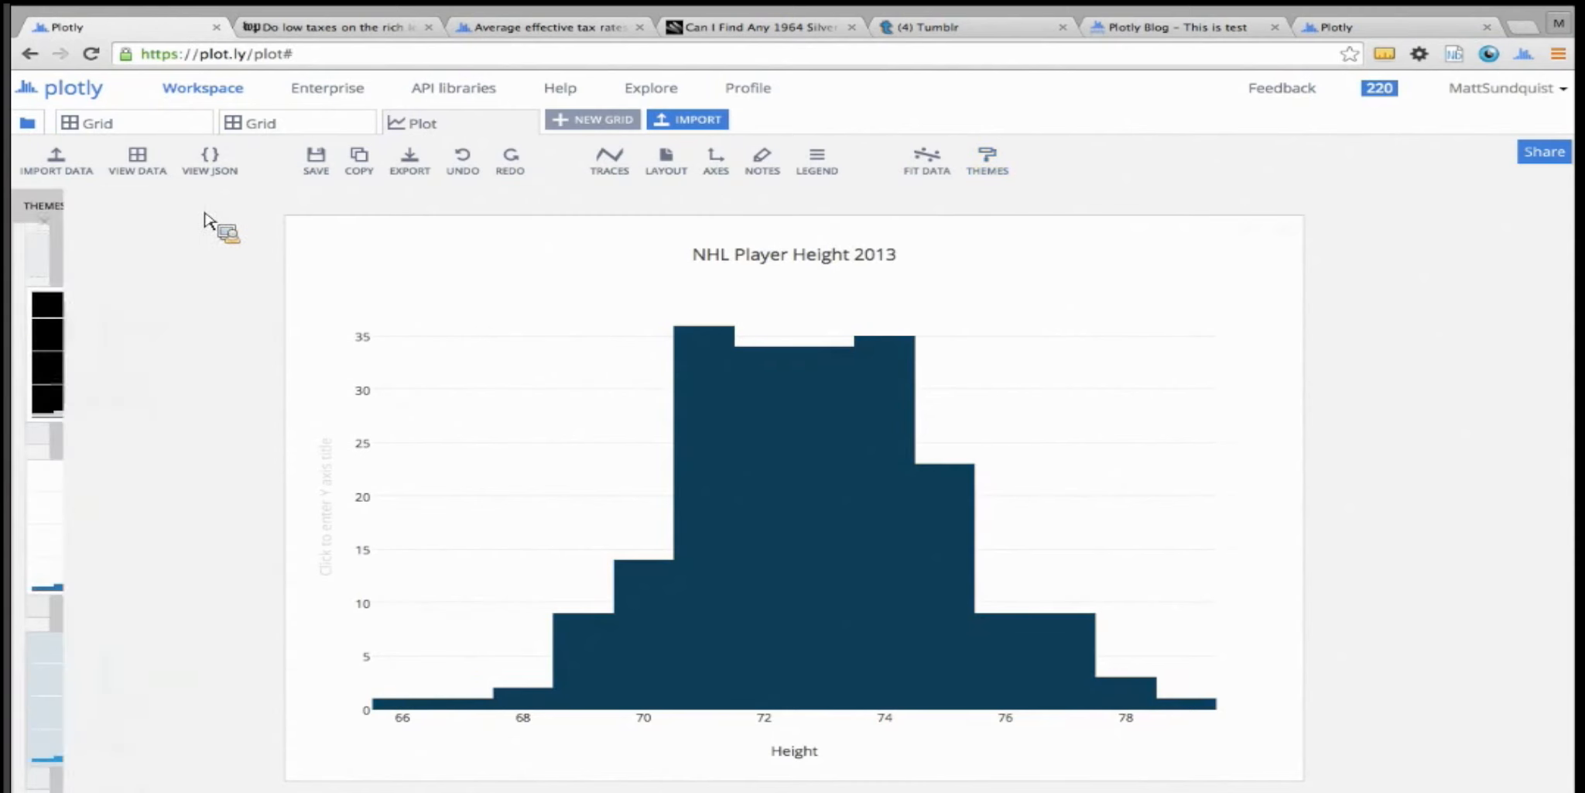
Review the Height trace's range and bin settings and set a bar gap of 0.01 in its style
{"action": "left_click", "coordinate": [611, 158]}
{"action": "left_click", "coordinate": [130, 271]}
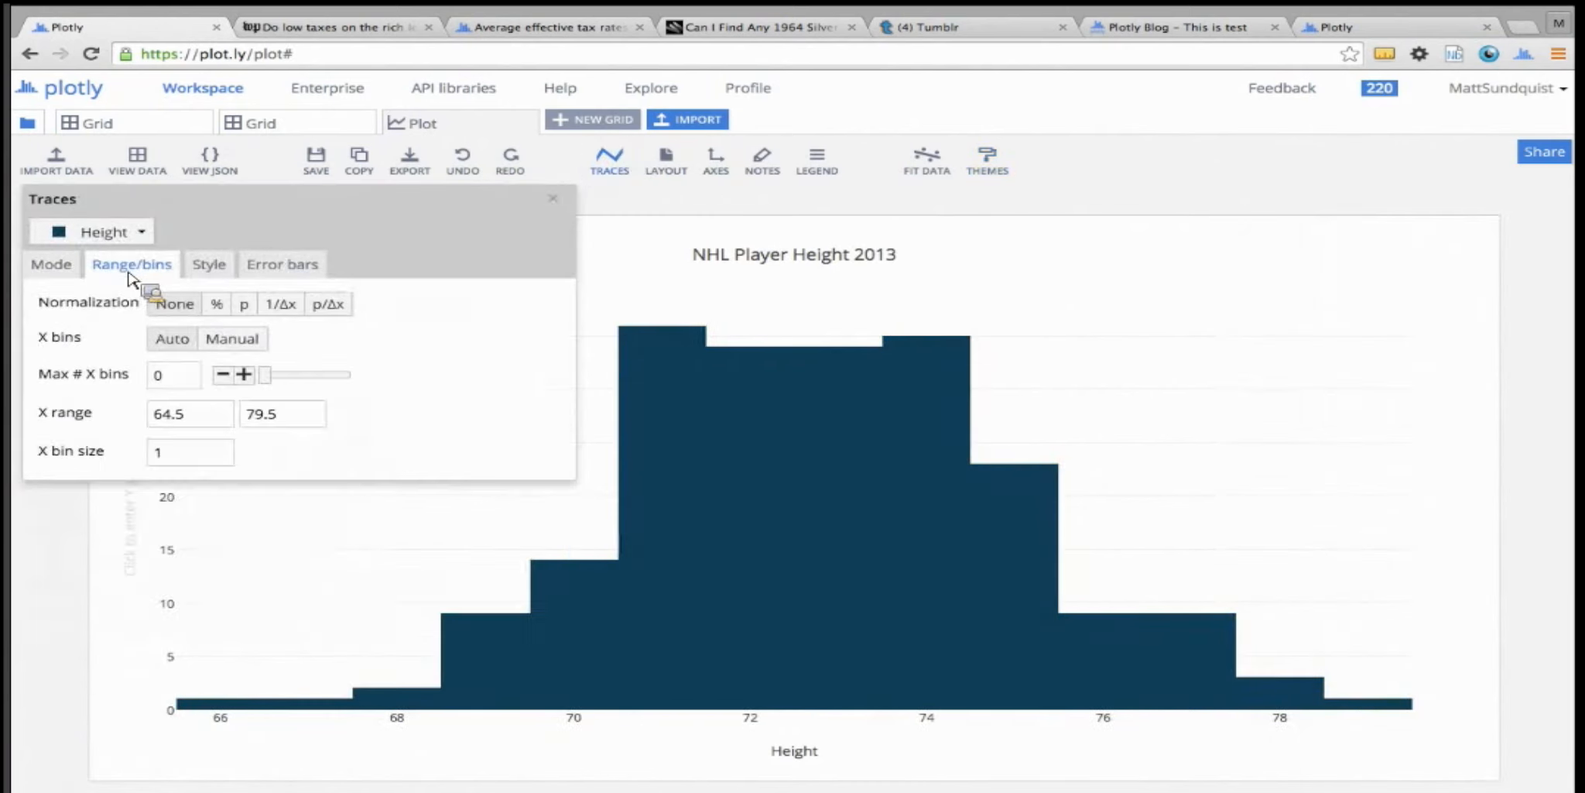
{"action": "left_click", "coordinate": [226, 270]}
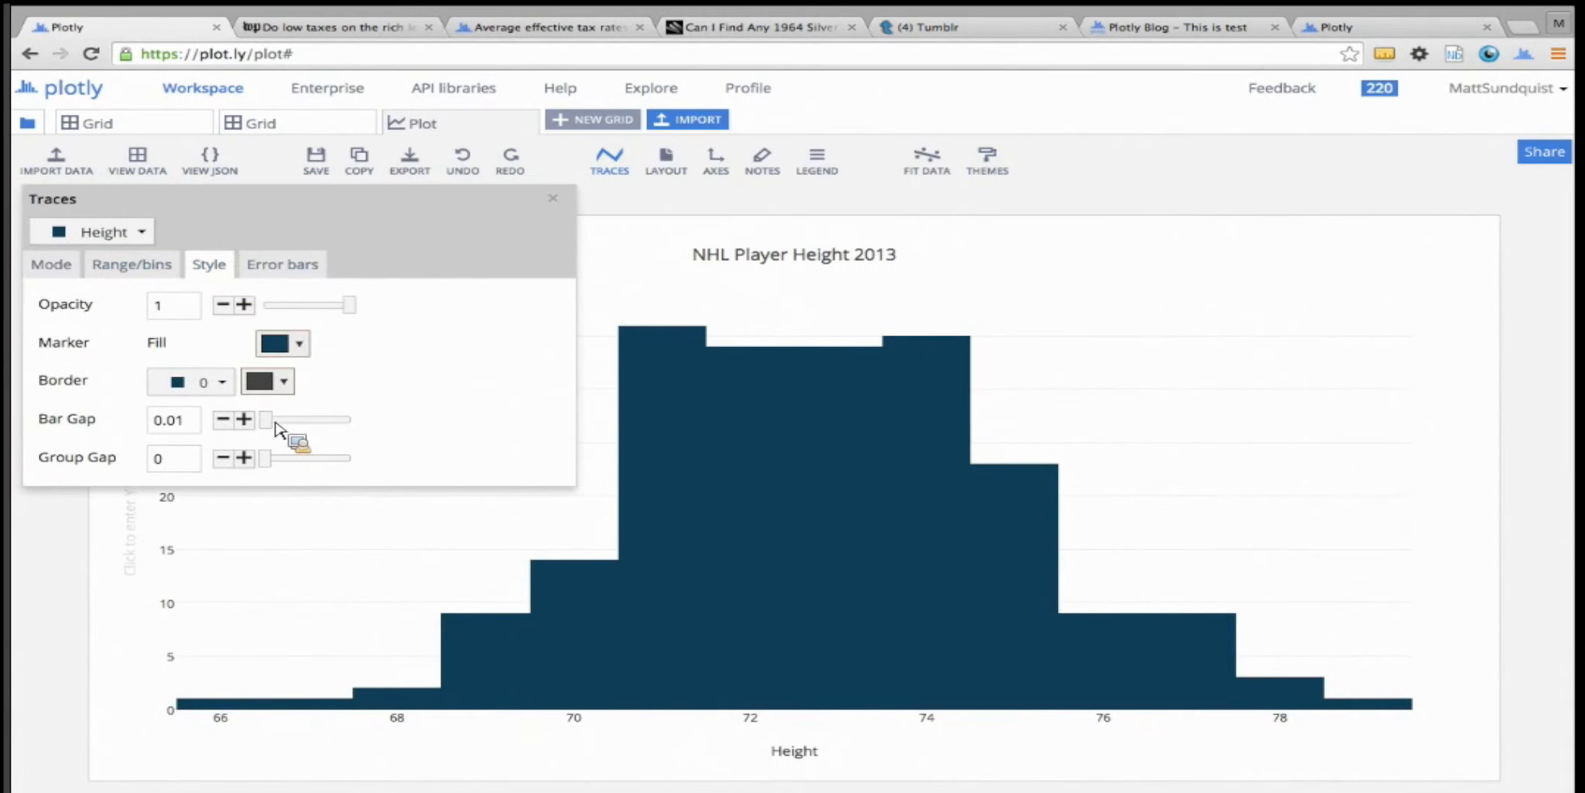
{"action": "left_click", "coordinate": [553, 198]}
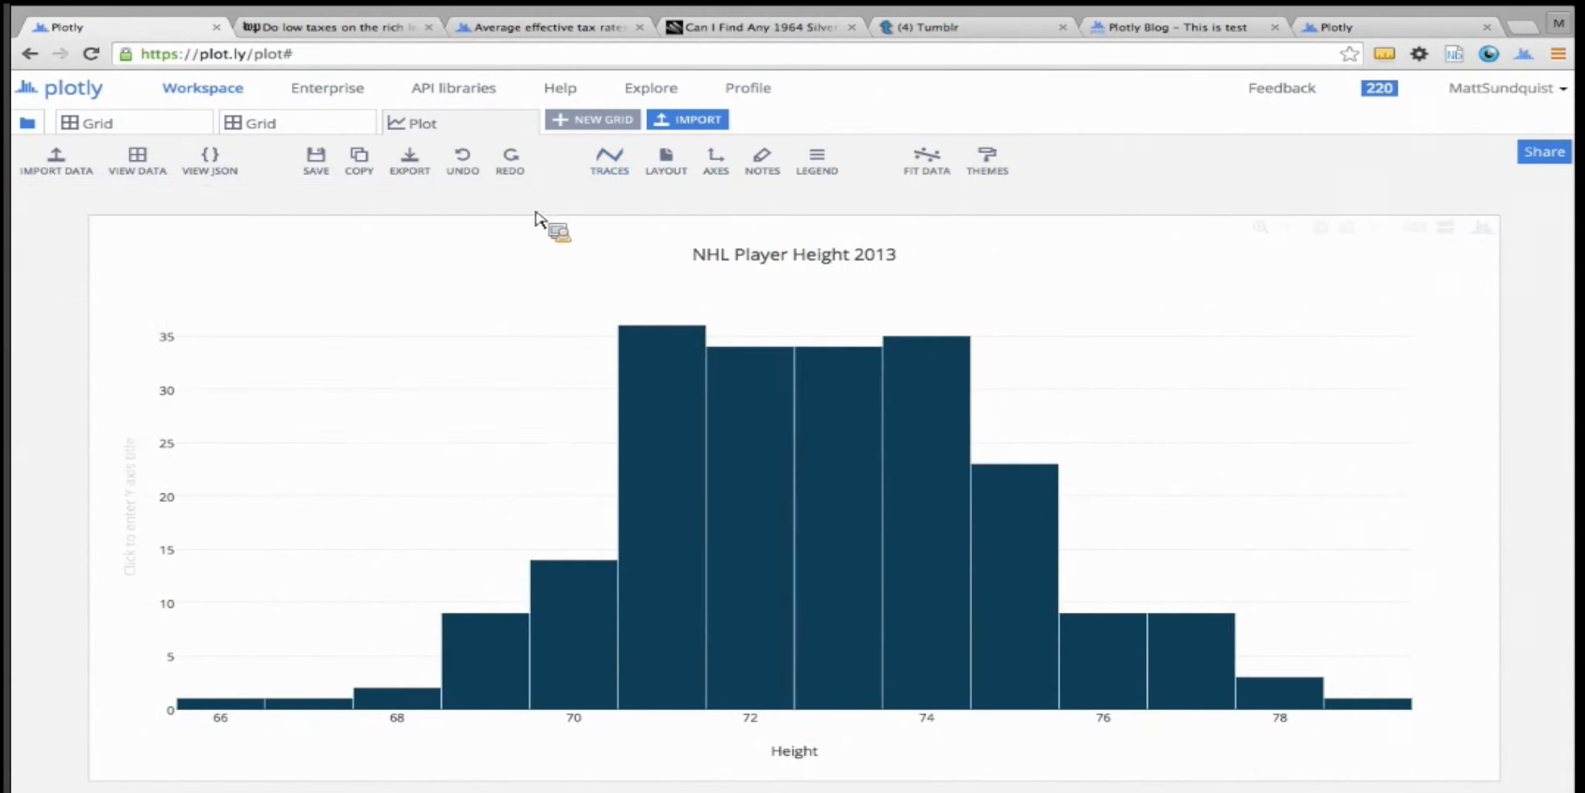
Examine the plot's general layout and margin settings, and the range, line, tick, label and layout settings for all axes
{"action": "left_click", "coordinate": [683, 168]}
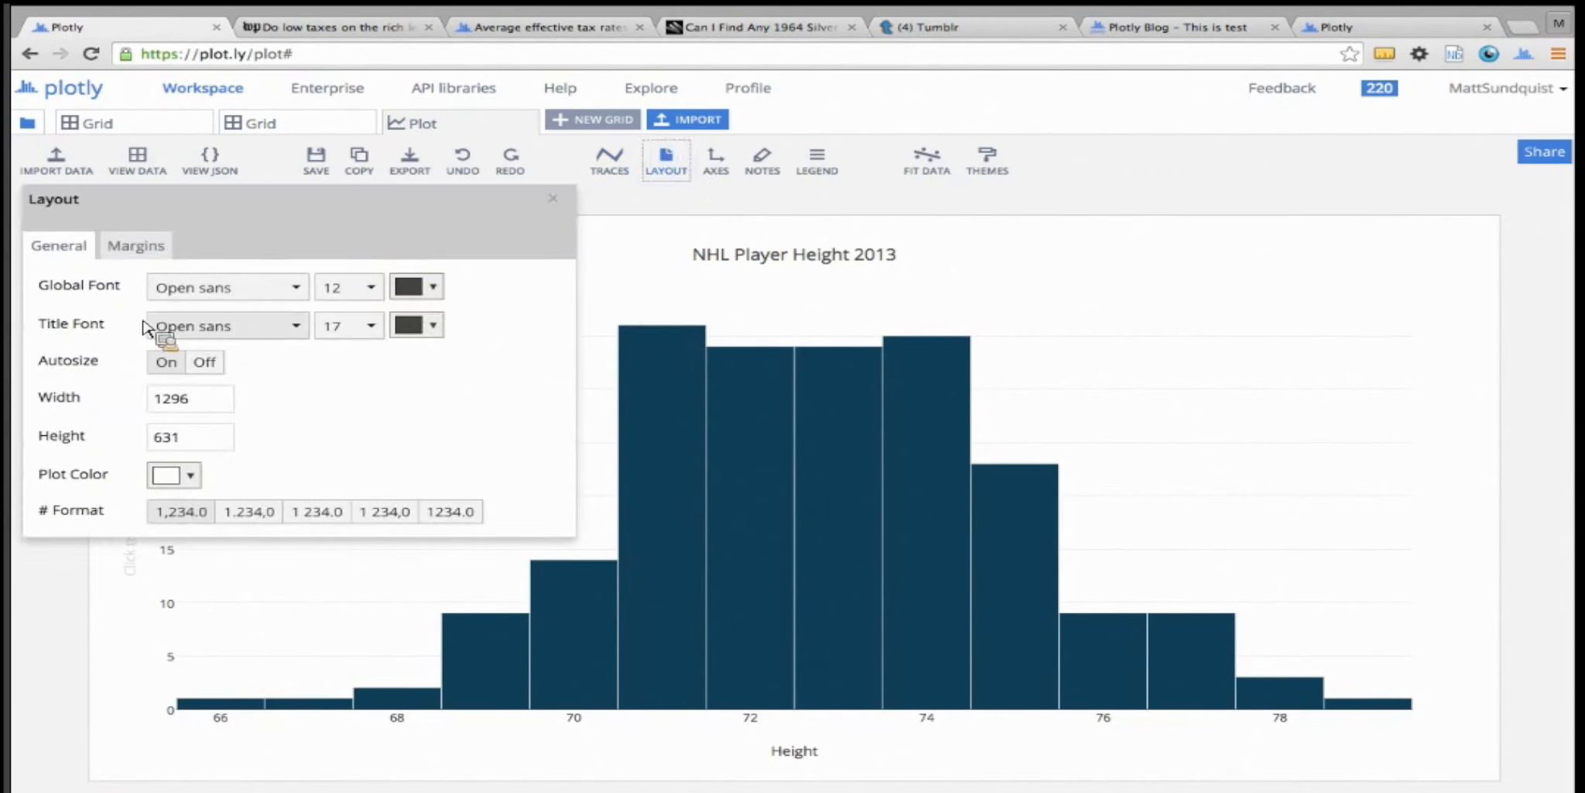
{"action": "left_click", "coordinate": [137, 245]}
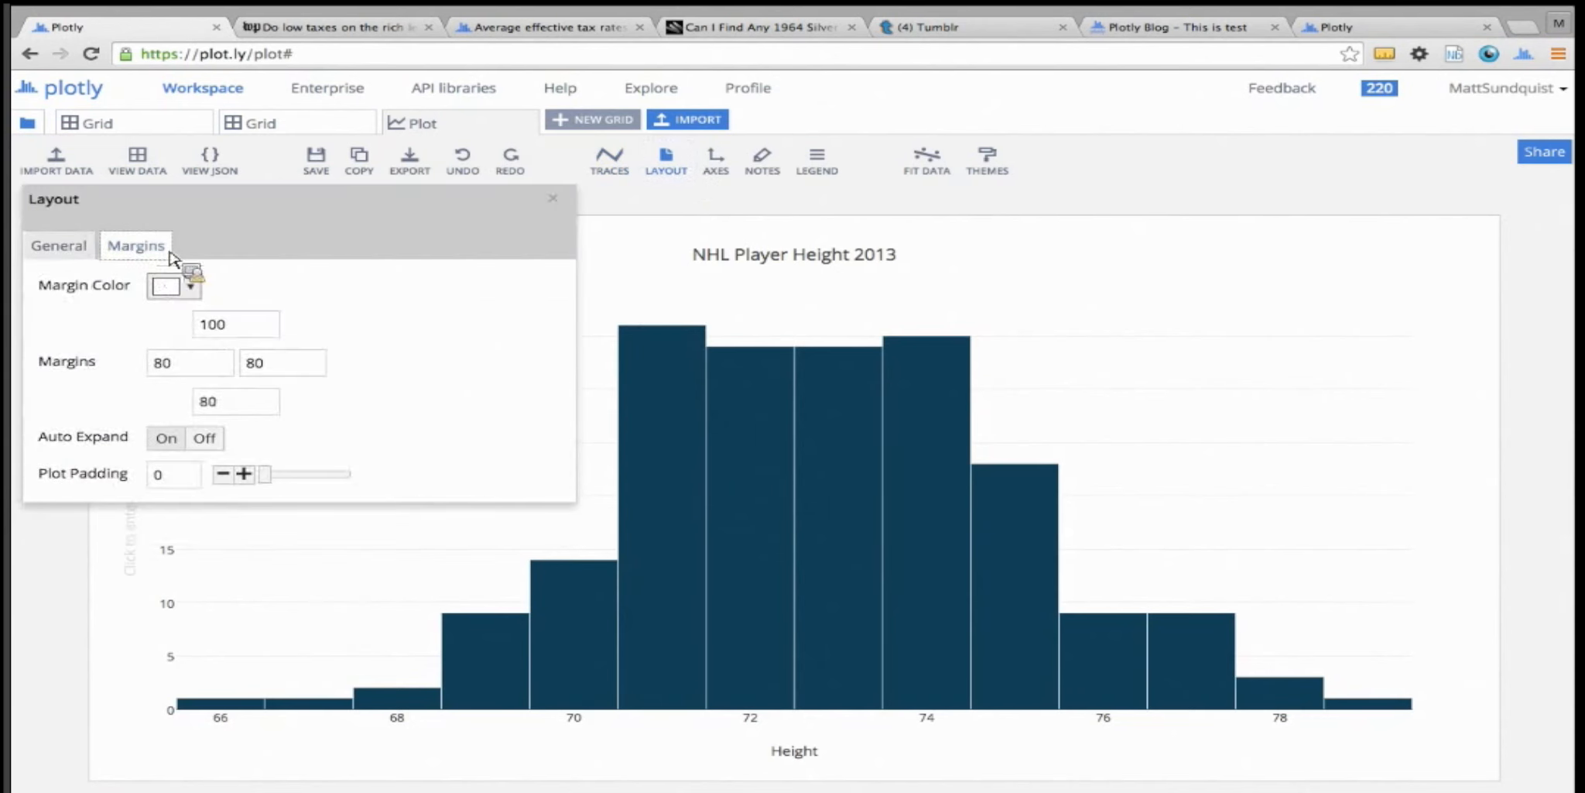
{"action": "left_click", "coordinate": [553, 198]}
{"action": "left_click", "coordinate": [705, 169]}
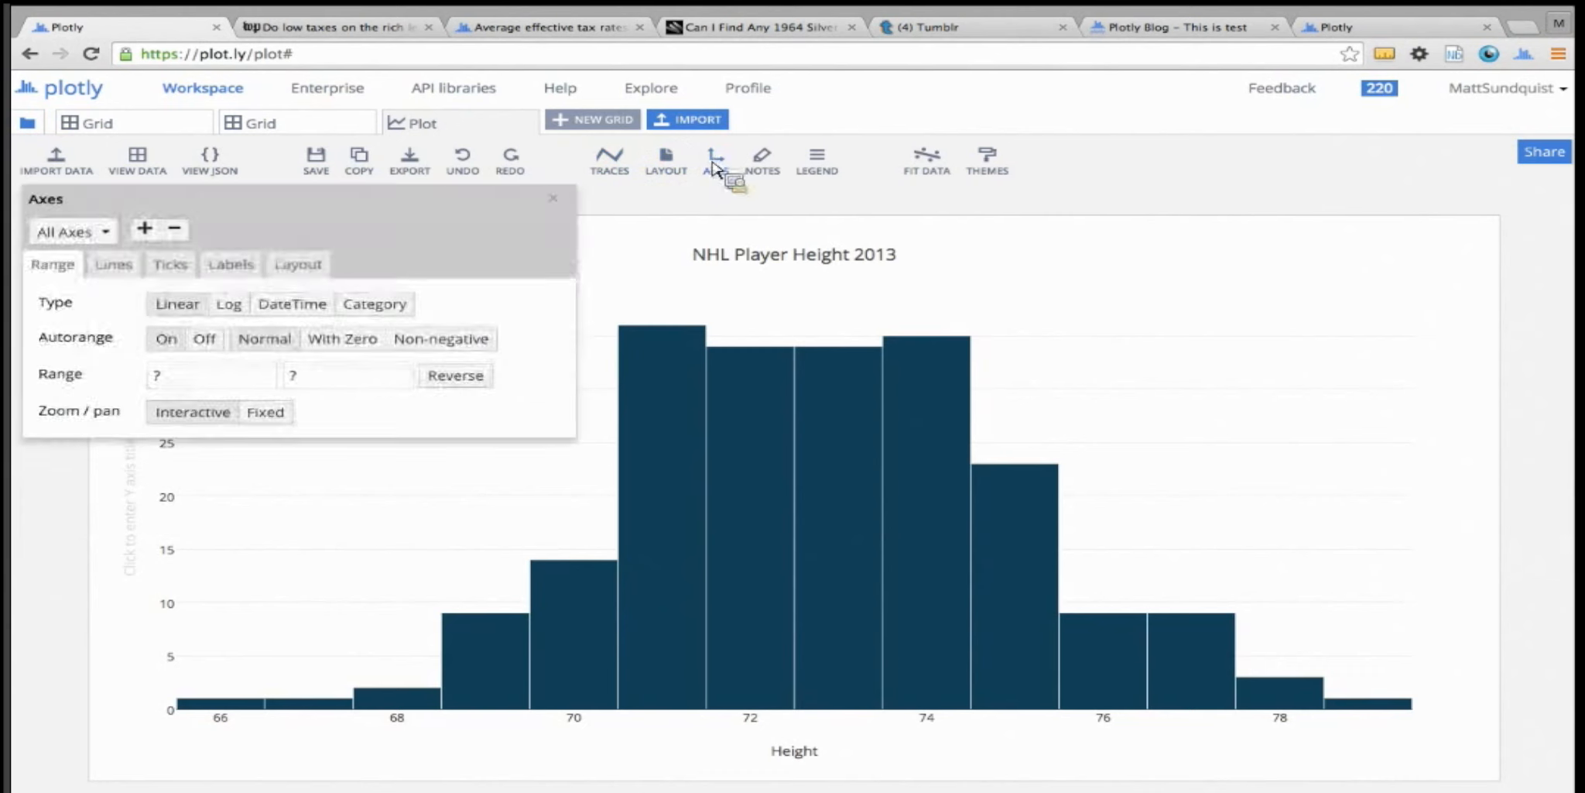
{"action": "left_click", "coordinate": [110, 271]}
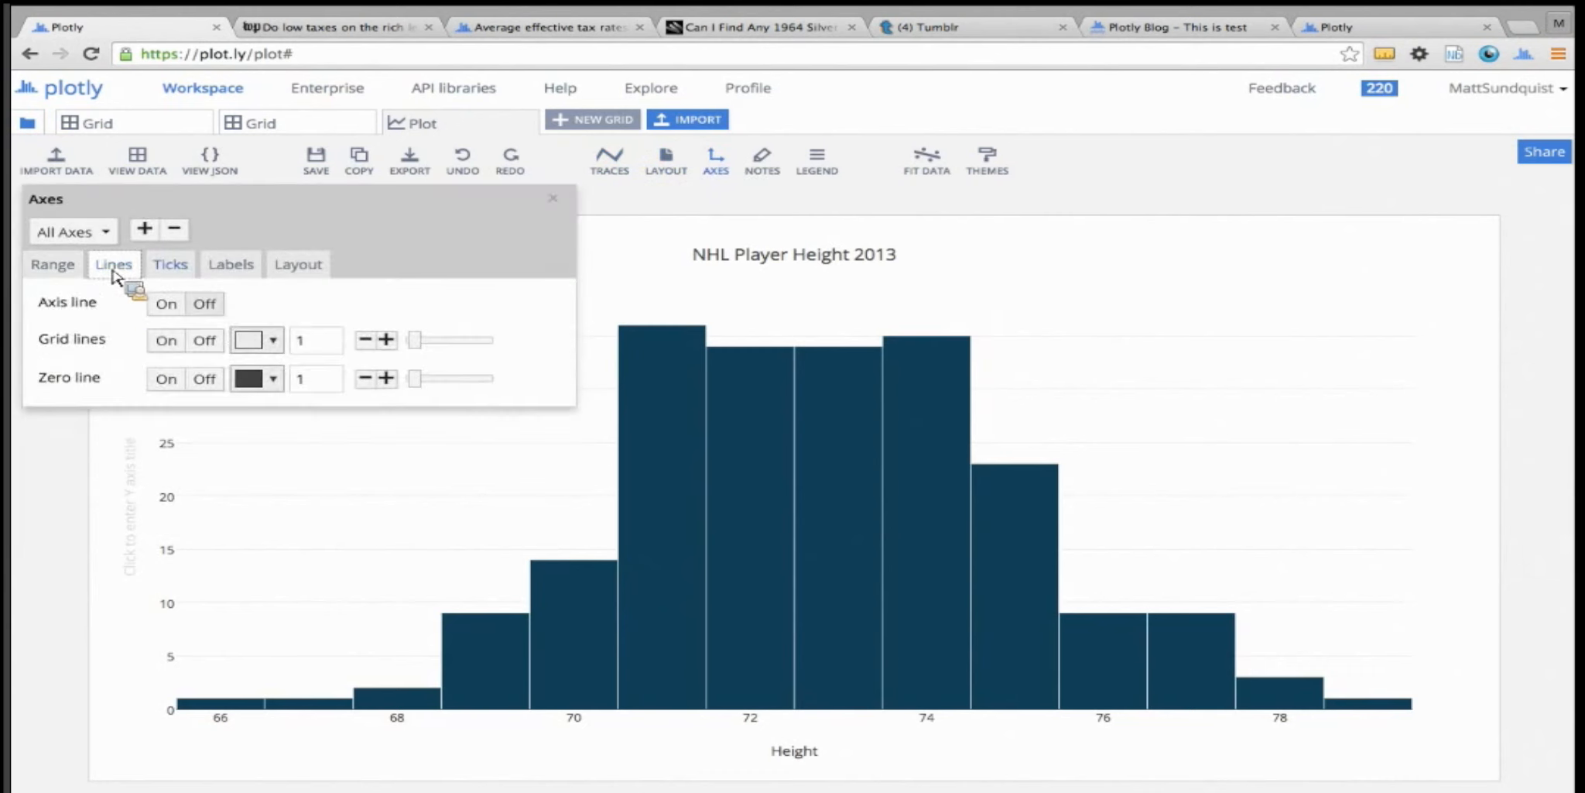
{"action": "left_click", "coordinate": [172, 266]}
{"action": "left_click", "coordinate": [230, 264]}
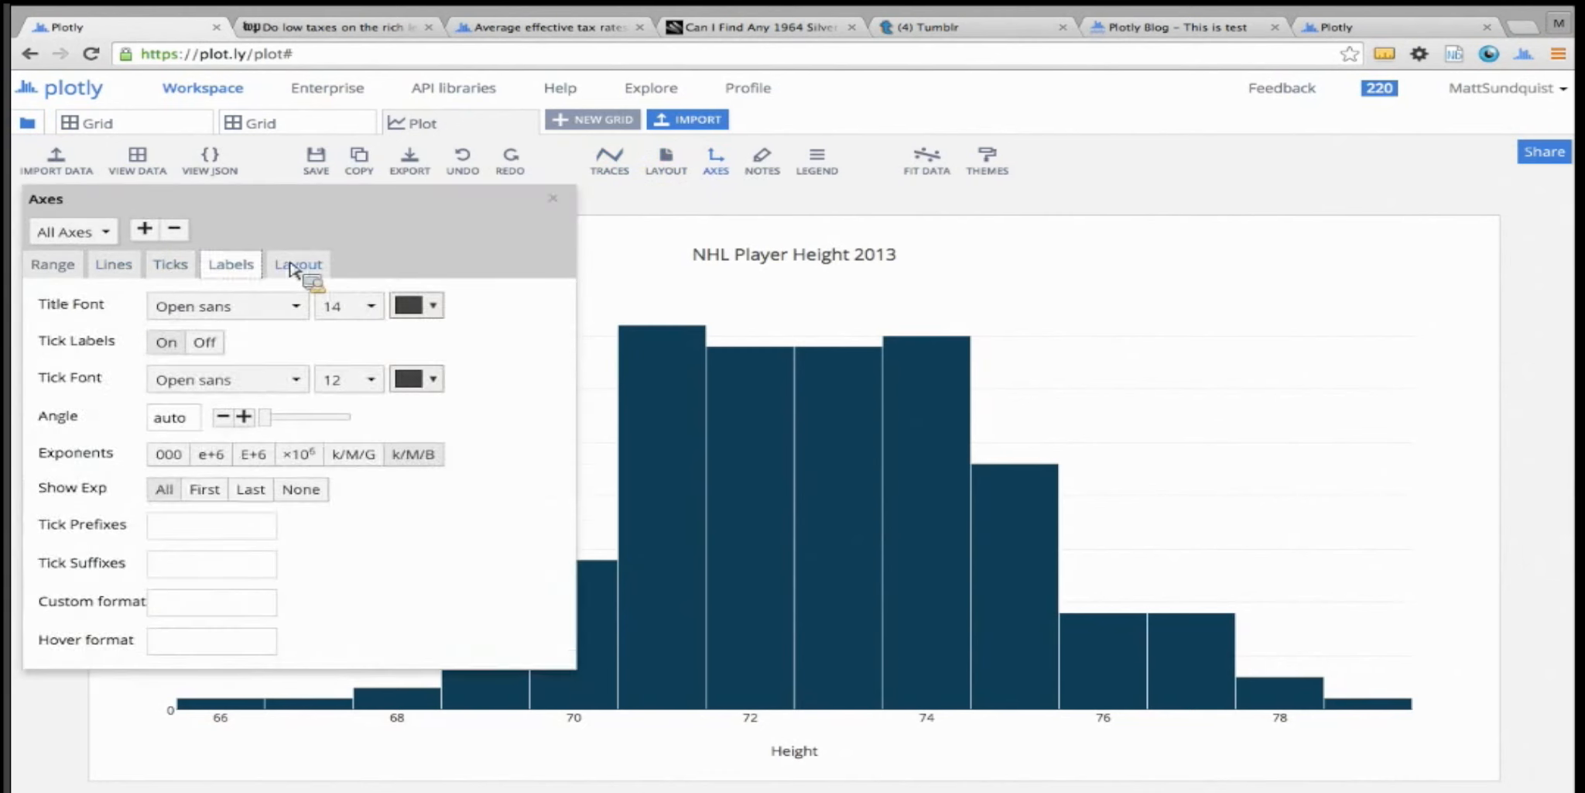
{"action": "left_click", "coordinate": [294, 264]}
{"action": "left_click", "coordinate": [553, 198]}
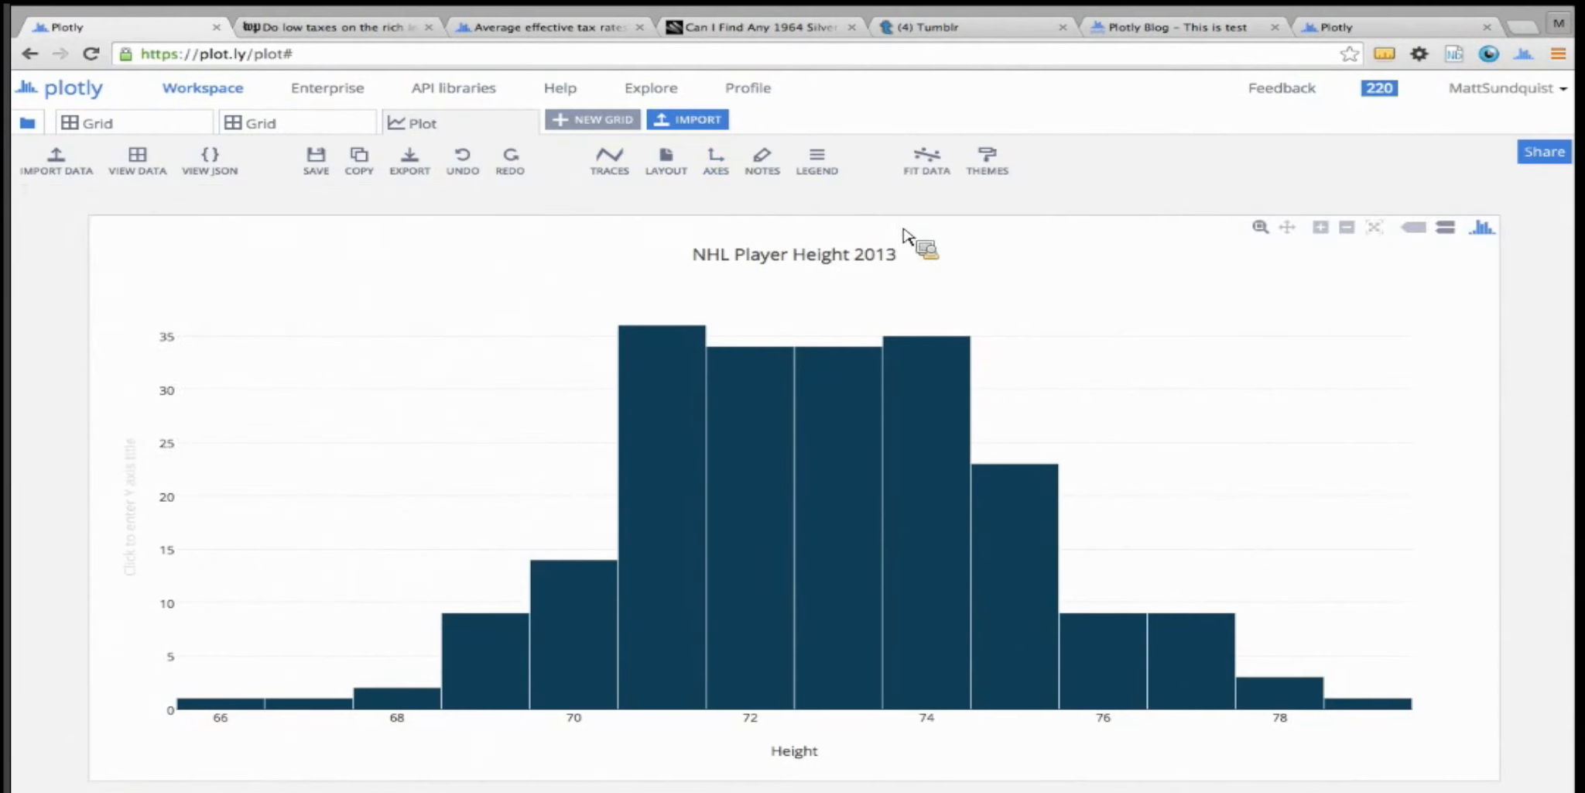
Fit a Gaussian peak function to the Height trace and add the fit results as a plot annotation
{"action": "left_click", "coordinate": [934, 174]}
{"action": "left_click", "coordinate": [264, 289]}
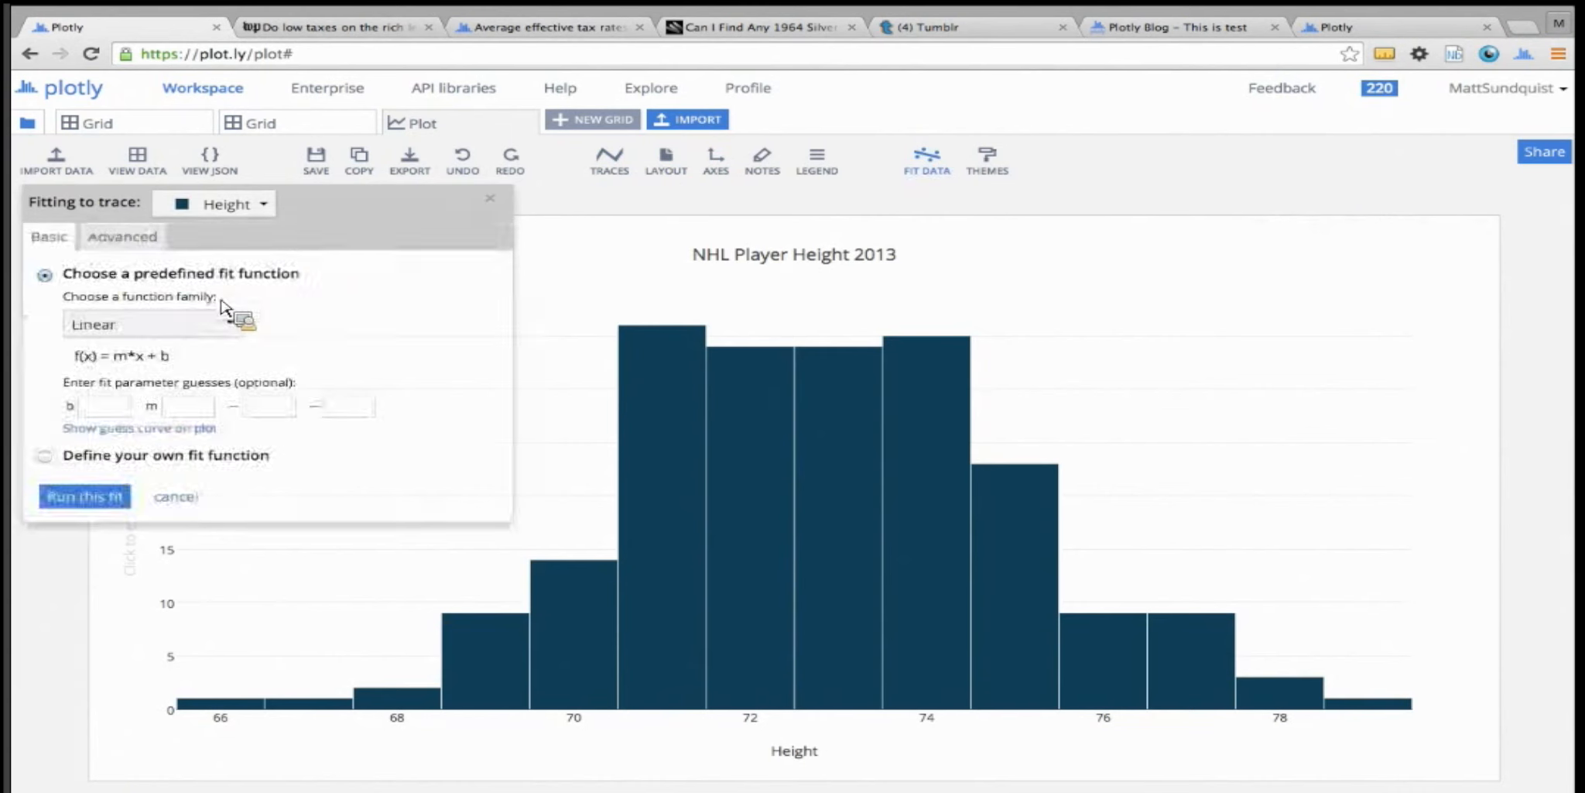
{"action": "left_click", "coordinate": [167, 325]}
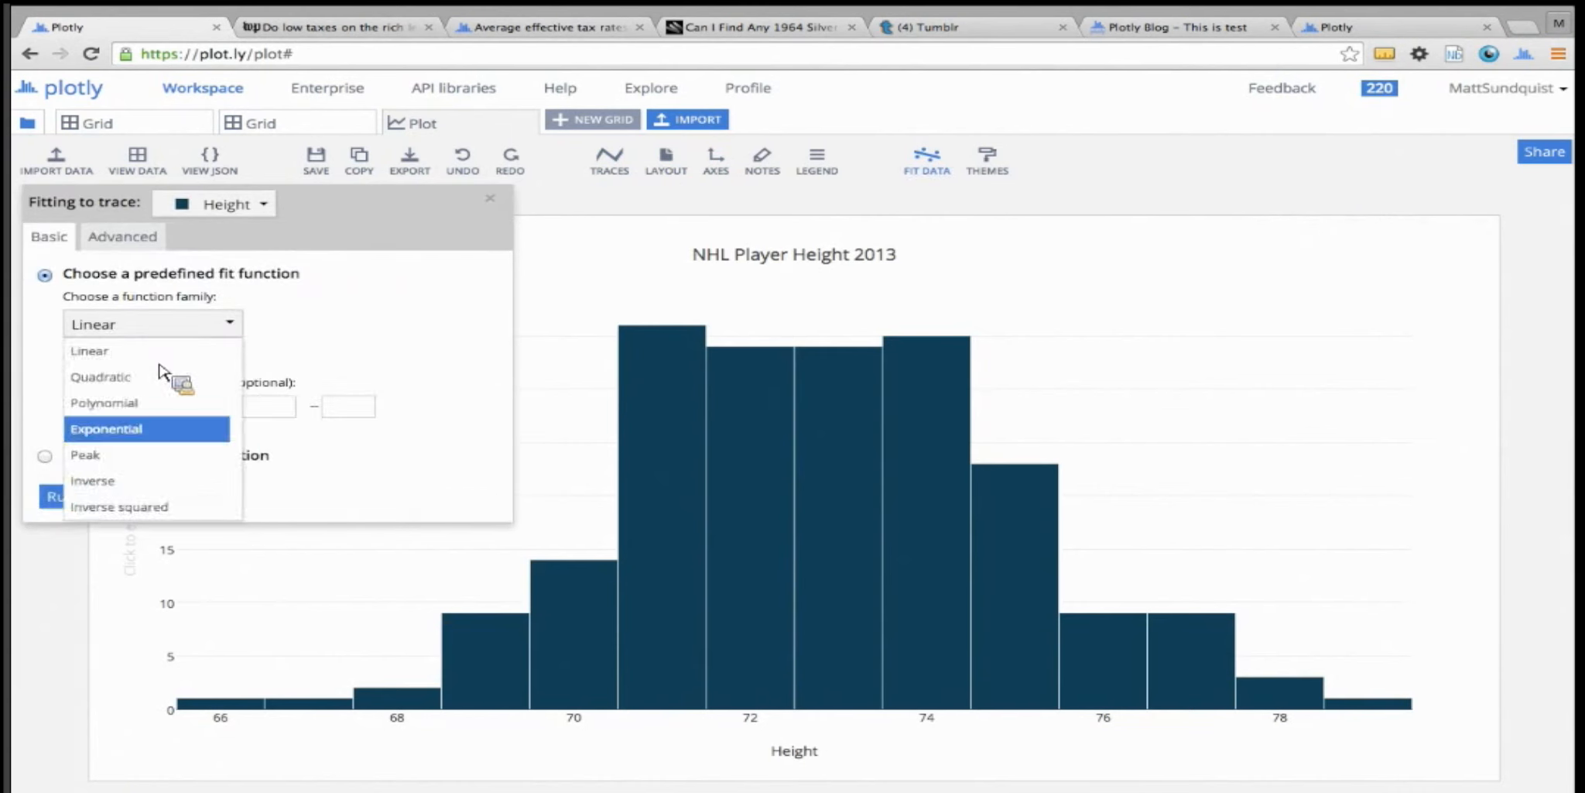
{"action": "left_click", "coordinate": [164, 430]}
{"action": "left_click", "coordinate": [164, 323]}
{"action": "left_click", "coordinate": [147, 453]}
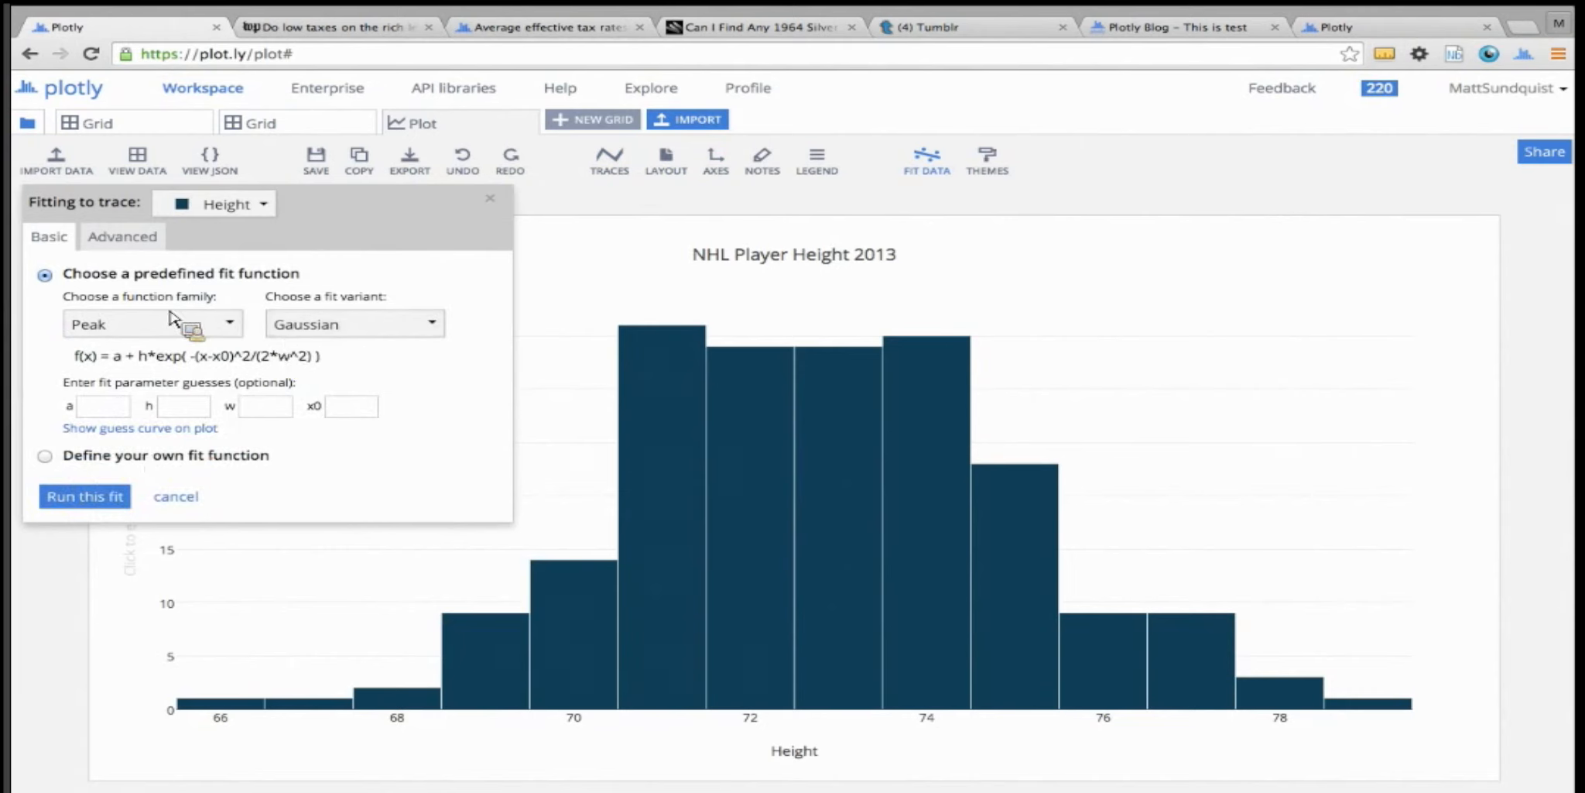
{"action": "left_click", "coordinate": [119, 489]}
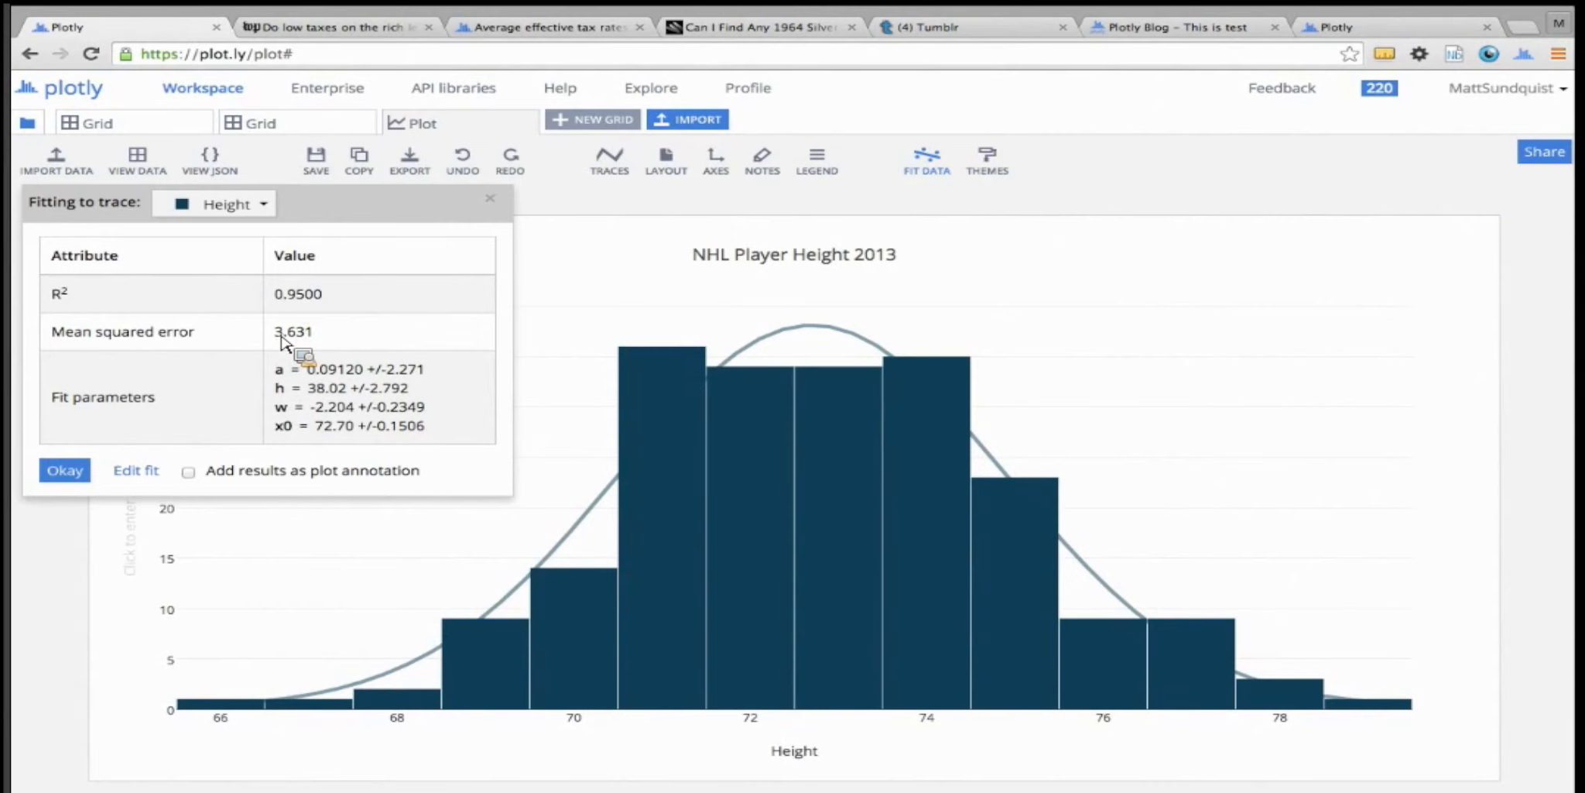
{"action": "left_click", "coordinate": [188, 471]}
{"action": "mouse_move", "coordinate": [1045, 356]}
{"action": "left_mouse_down"}
{"action": "mouse_move", "coordinate": [927, 311]}
{"action": "mouse_move", "coordinate": [821, 317]}
{"action": "mouse_move", "coordinate": [851, 368]}
{"action": "left_mouse_up"}
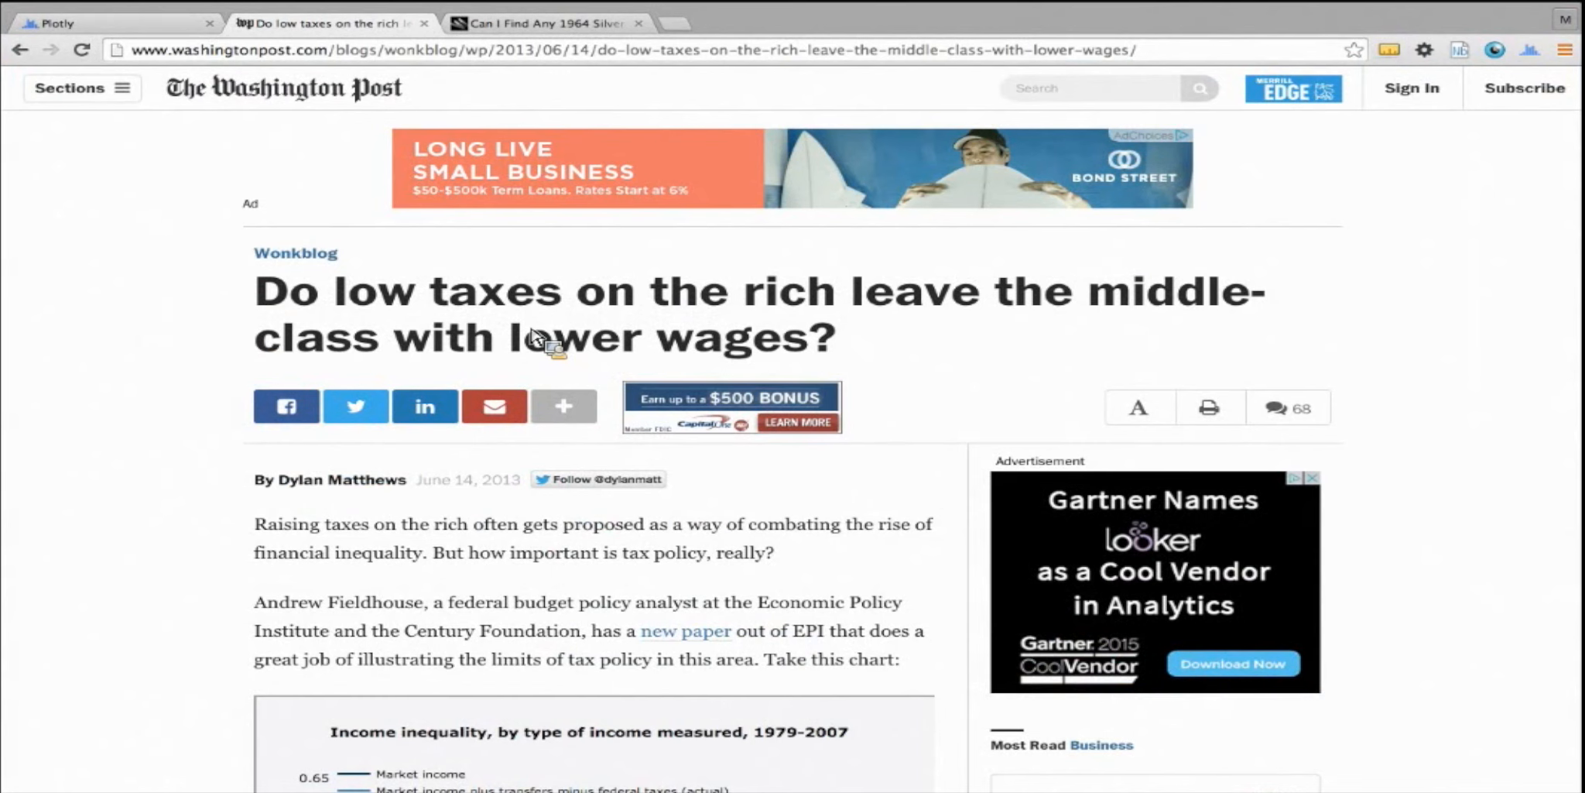
Examine the embedded income inequality chart for 1979-2007 and its data points in the Washington Post article
{"action": "scroll", "coordinate": [244, 318], "scroll_direction": "down", "scroll_amount": 1}
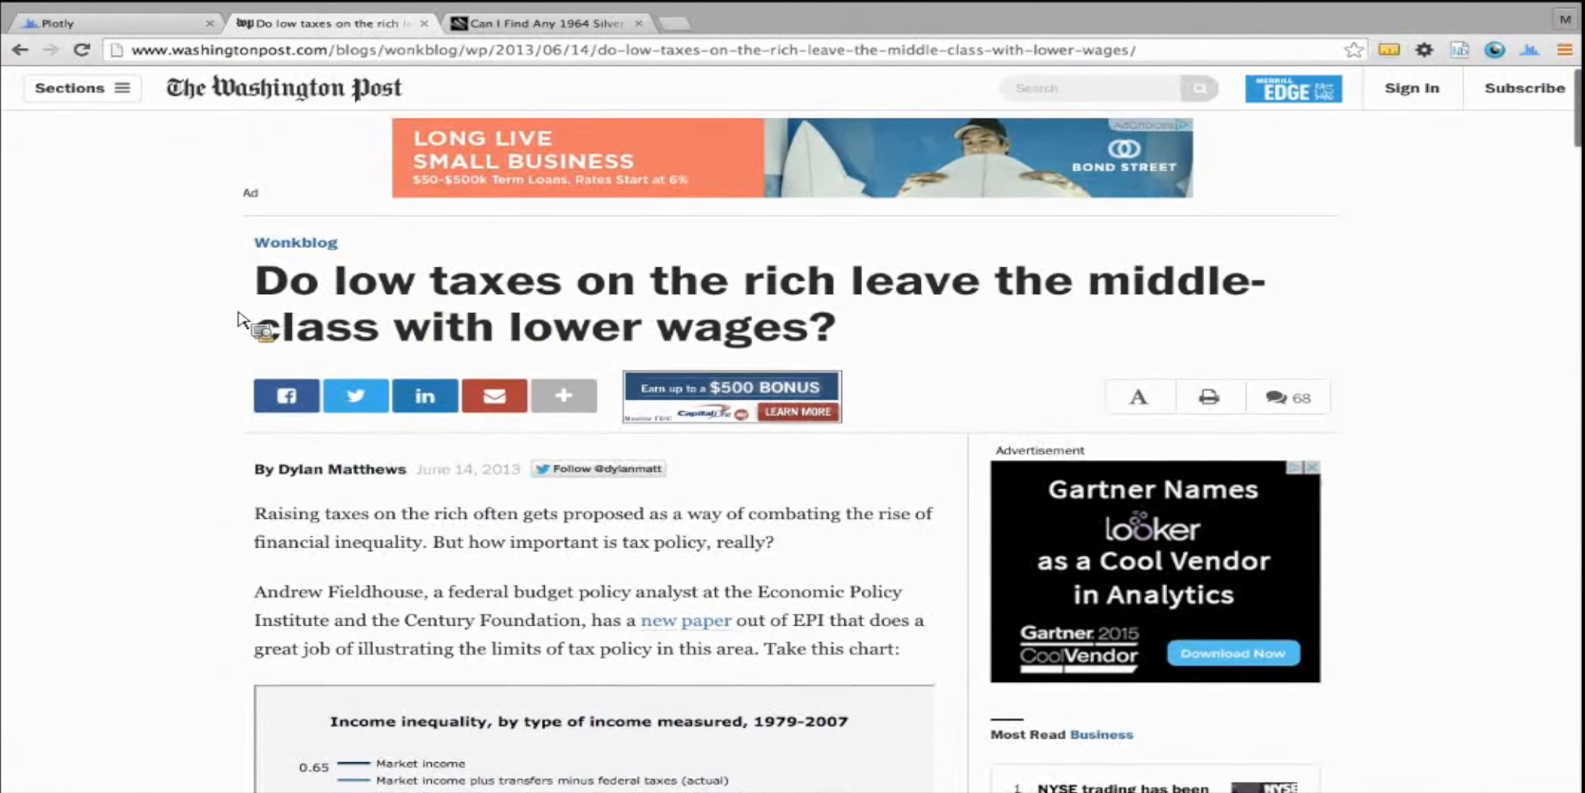
{"action": "scroll", "coordinate": [244, 318], "scroll_direction": "down", "scroll_amount": 5}
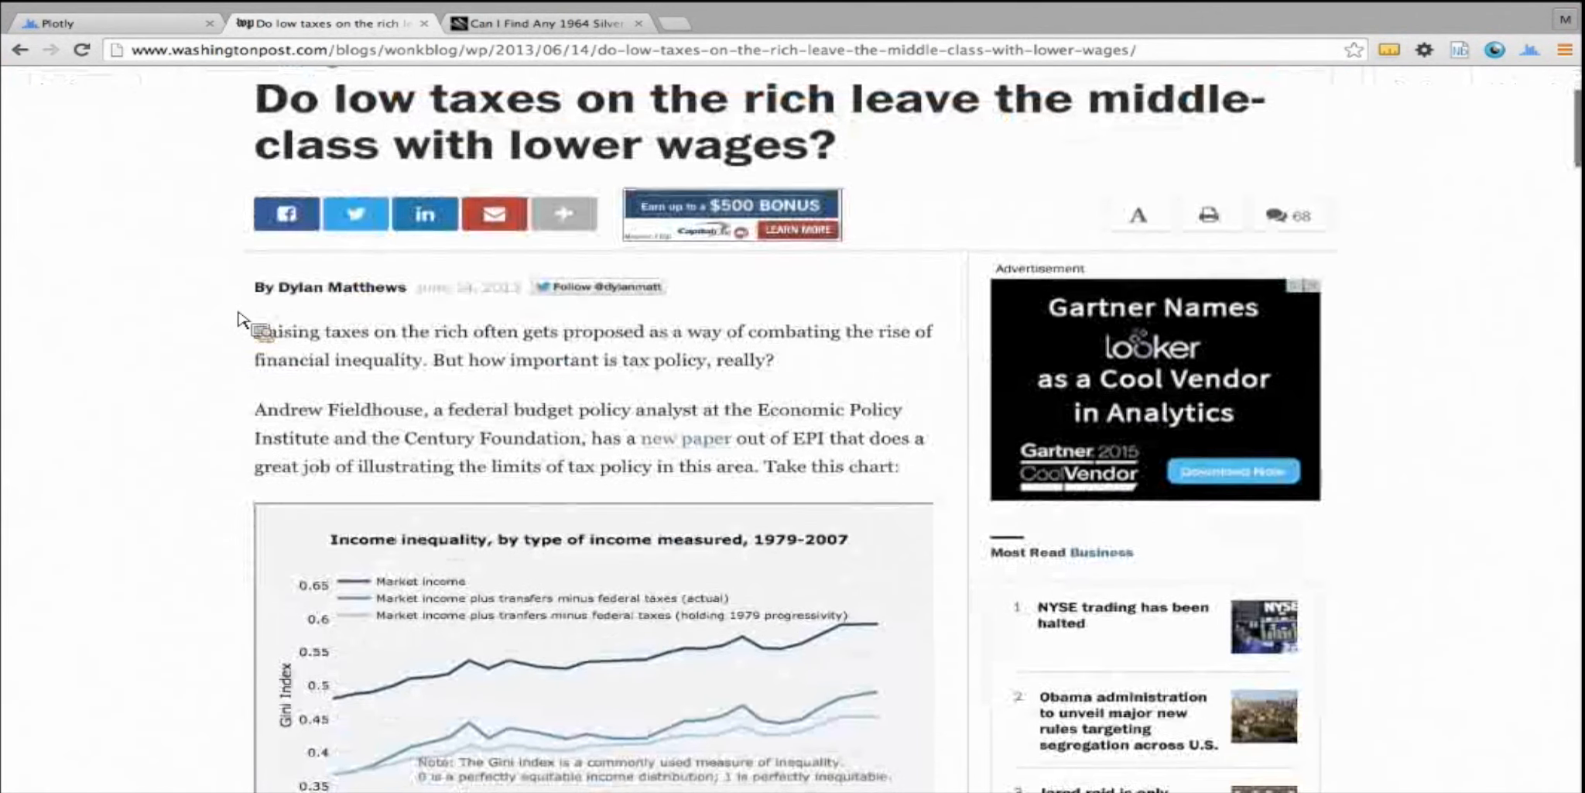
{"action": "scroll", "coordinate": [242, 317], "scroll_direction": "down", "scroll_amount": 4}
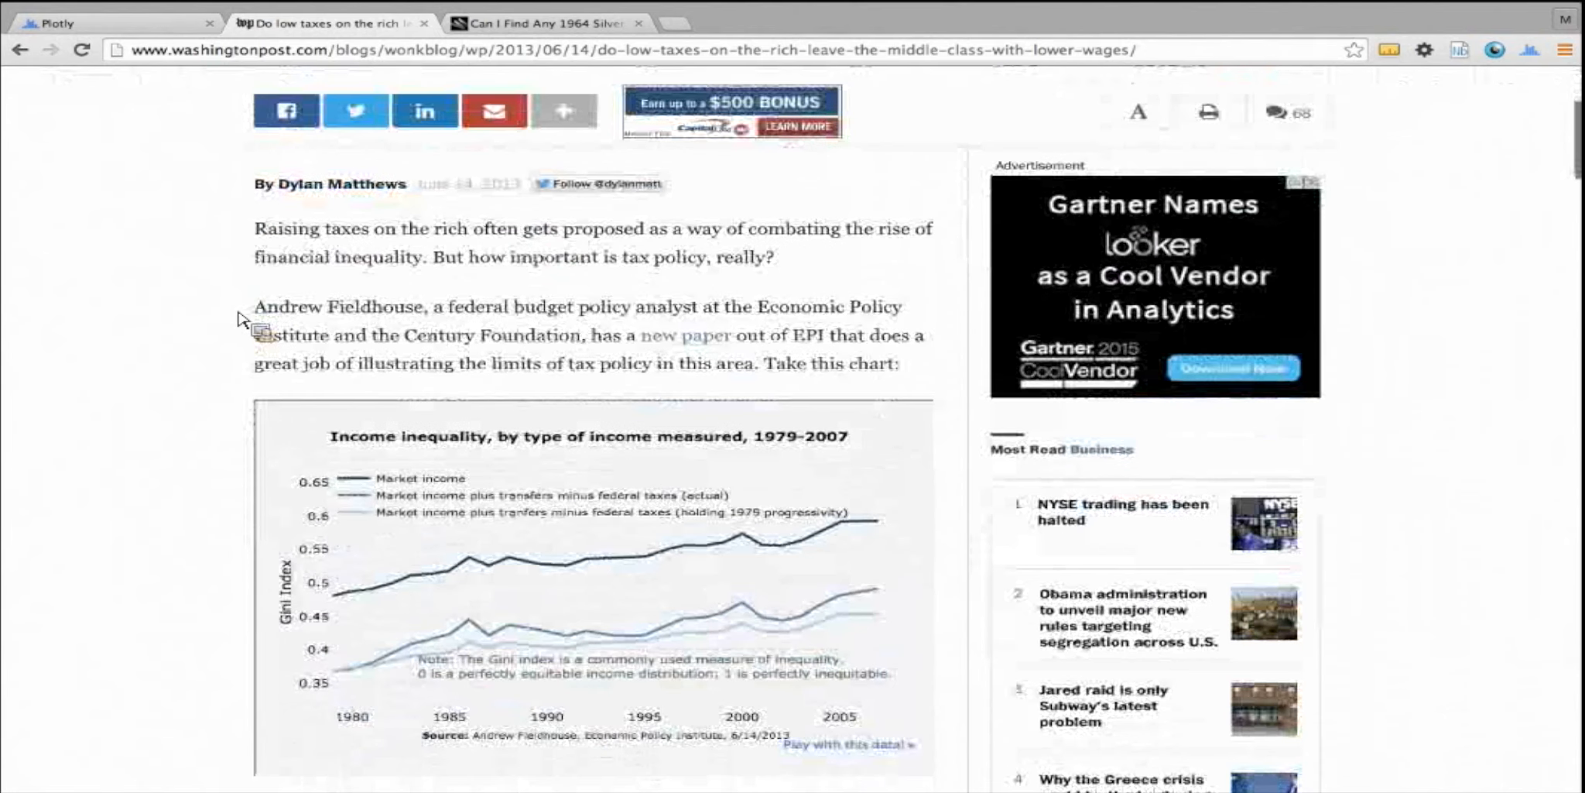
{"action": "scroll", "coordinate": [243, 320], "scroll_direction": "down", "scroll_amount": 1}
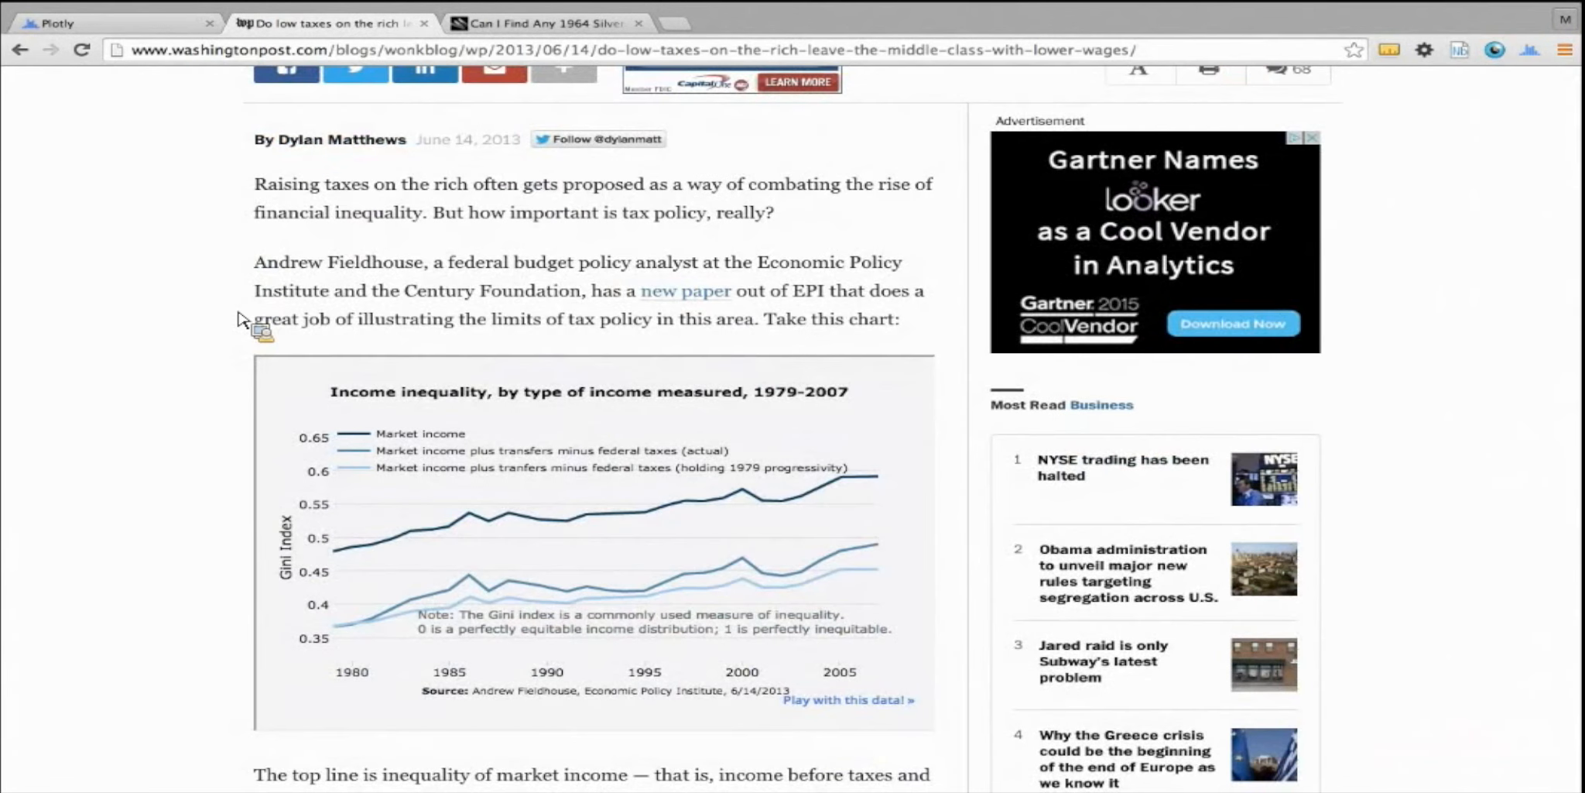
{"action": "scroll", "coordinate": [242, 318], "scroll_direction": "down", "scroll_amount": 1}
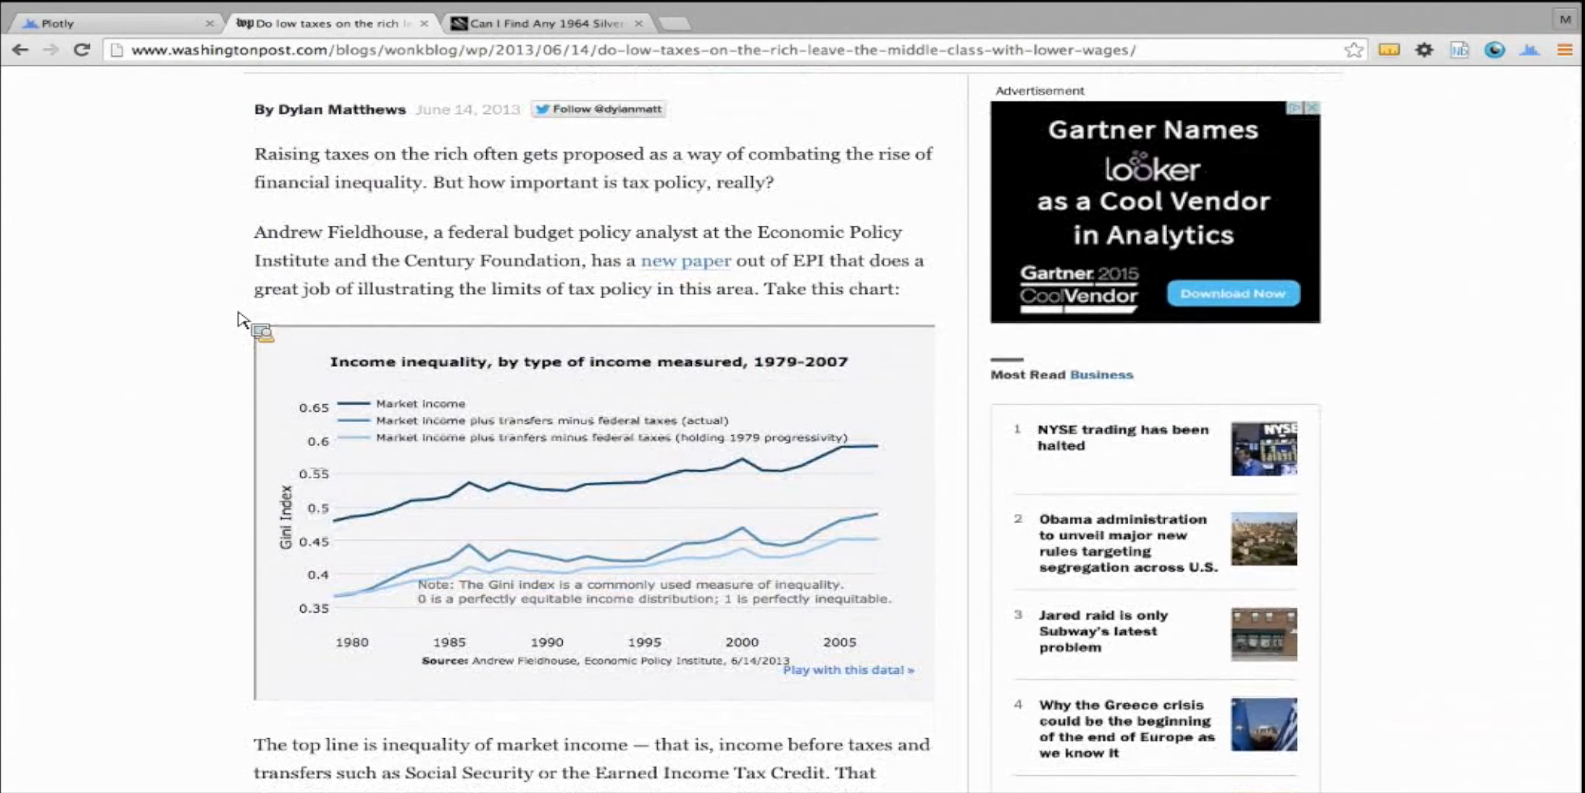
{"action": "scroll", "coordinate": [239, 319], "scroll_direction": "down", "scroll_amount": 3}
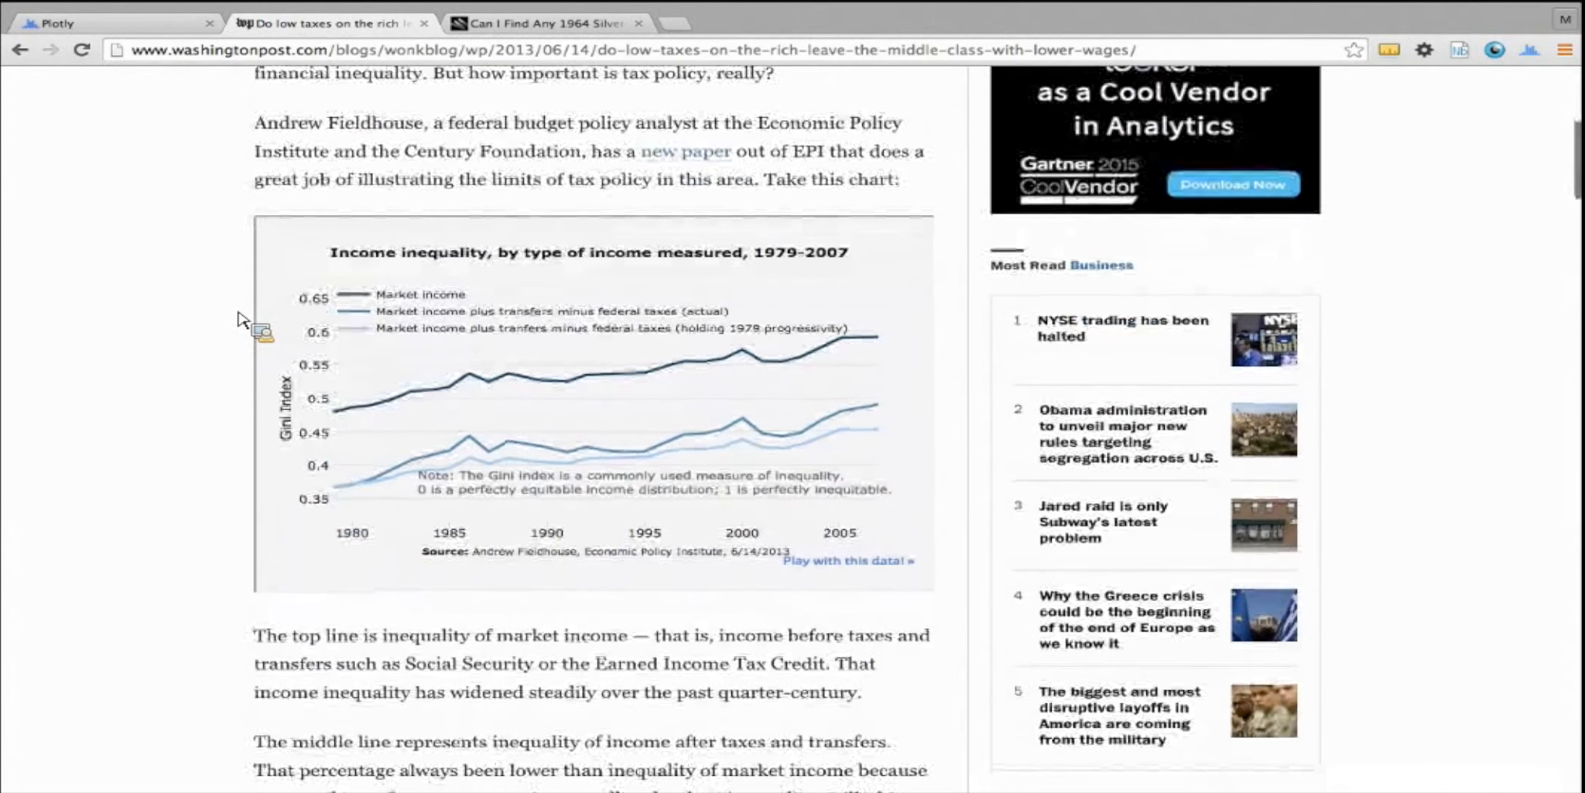
{"action": "mouse_move", "coordinate": [430, 384]}
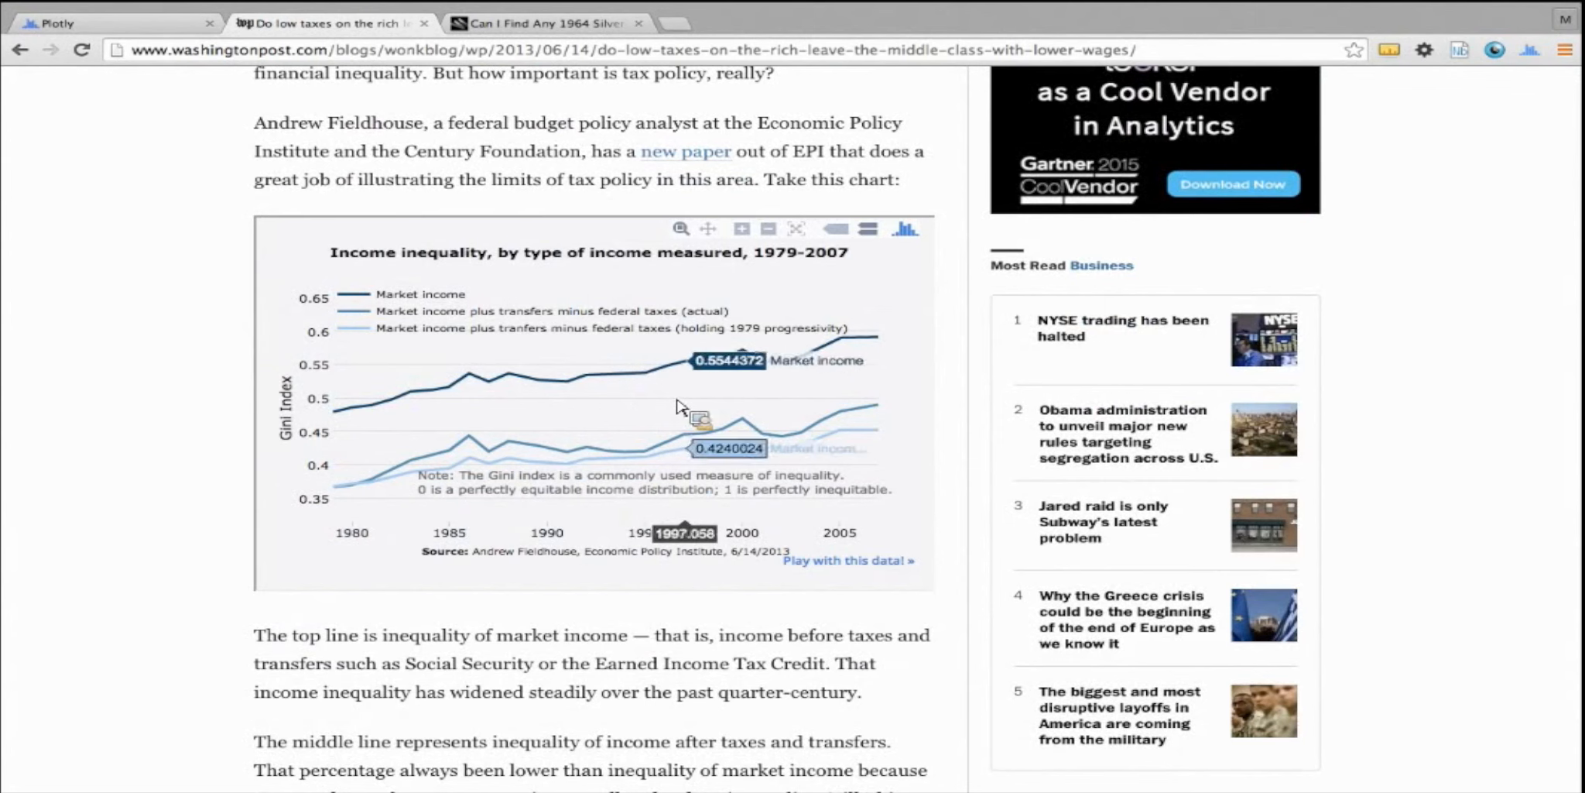
Zoom into the lines around 1980 in the average effective tax rates chart and restore its full range
{"action": "scroll", "coordinate": [200, 415], "scroll_direction": "down", "scroll_amount": 10}
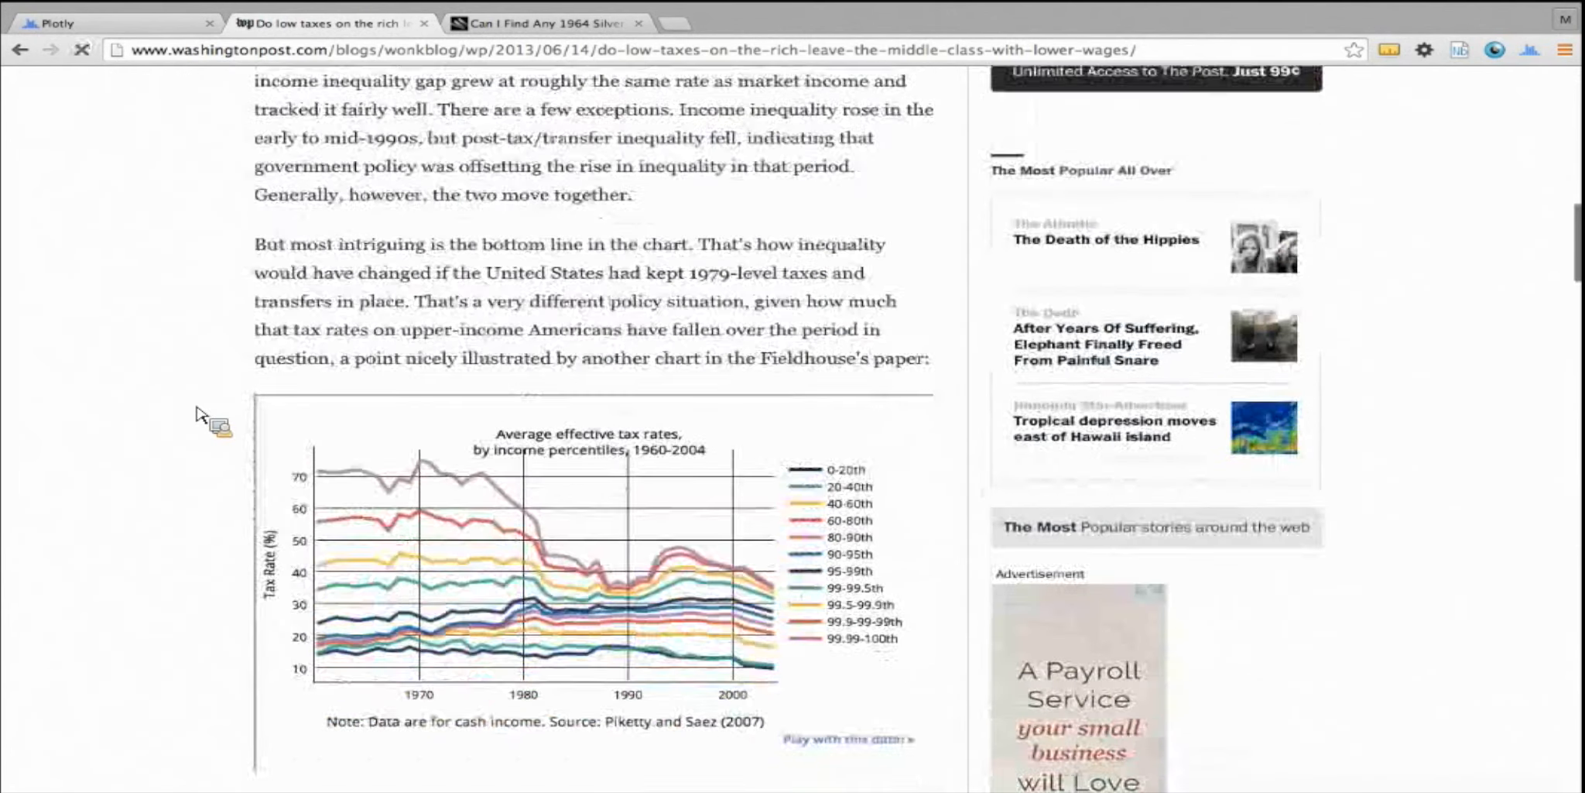
{"action": "scroll", "coordinate": [199, 414], "scroll_direction": "down", "scroll_amount": 1}
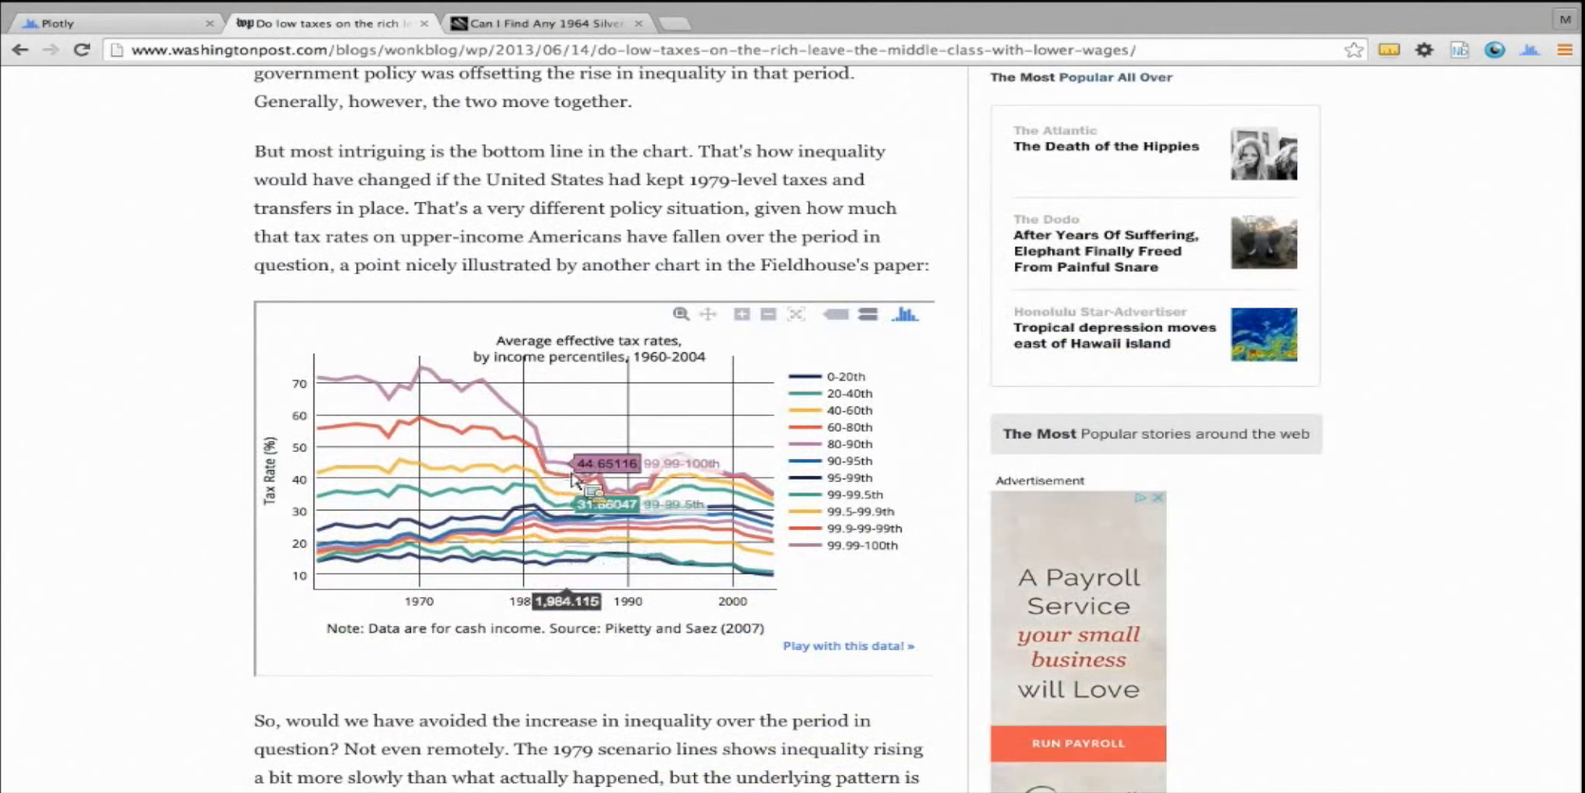
{"action": "left_click_drag", "start_coordinate": [465, 437], "coordinate": [599, 561]}
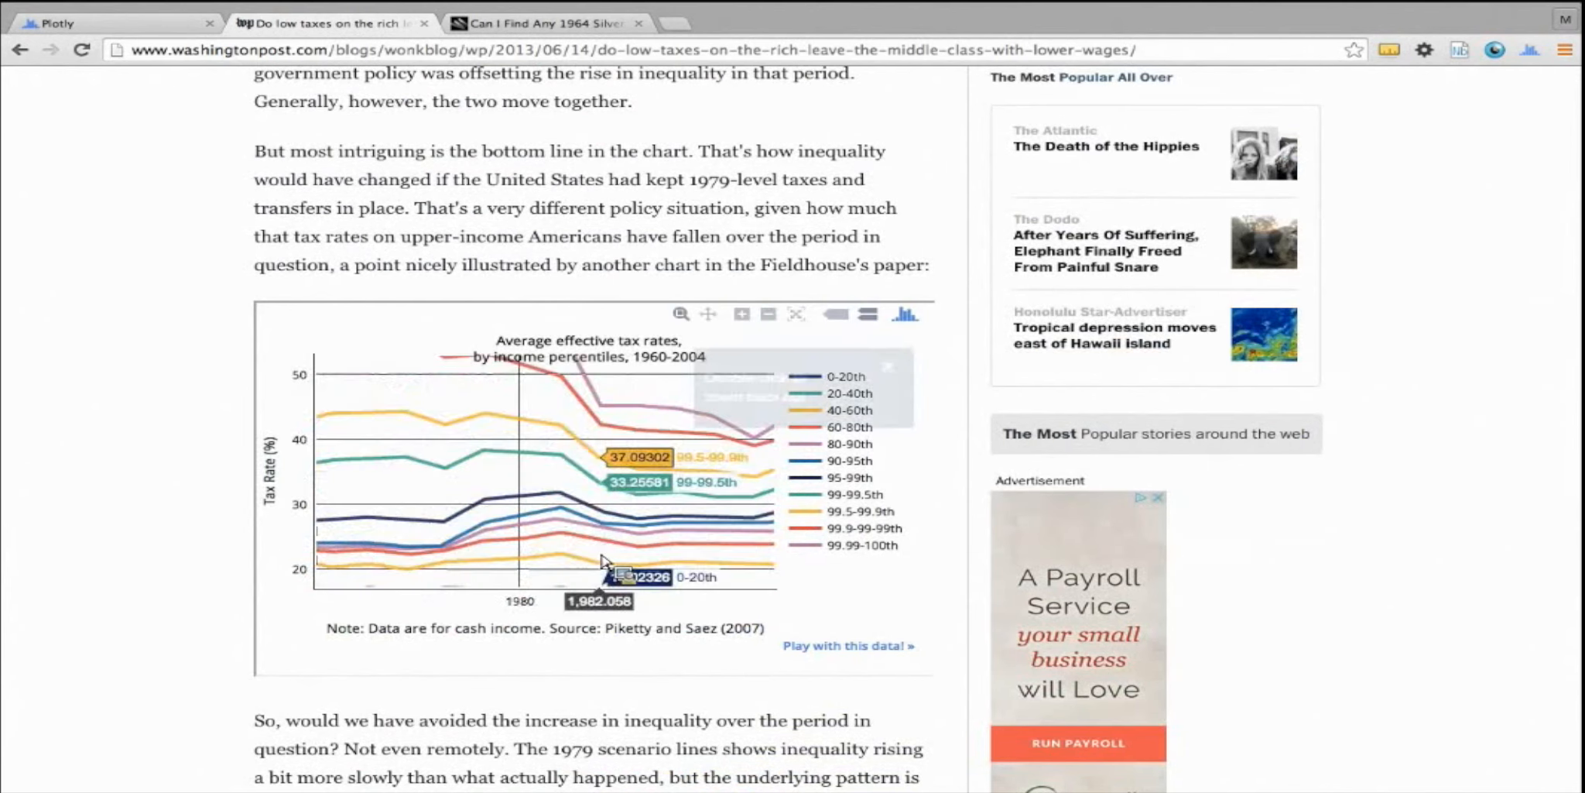
{"action": "double_click", "coordinate": [580, 523]}
Hide the three highest income percentile lines in the tax rates chart, show them again, and reset the time axis
{"action": "left_click", "coordinate": [817, 551]}
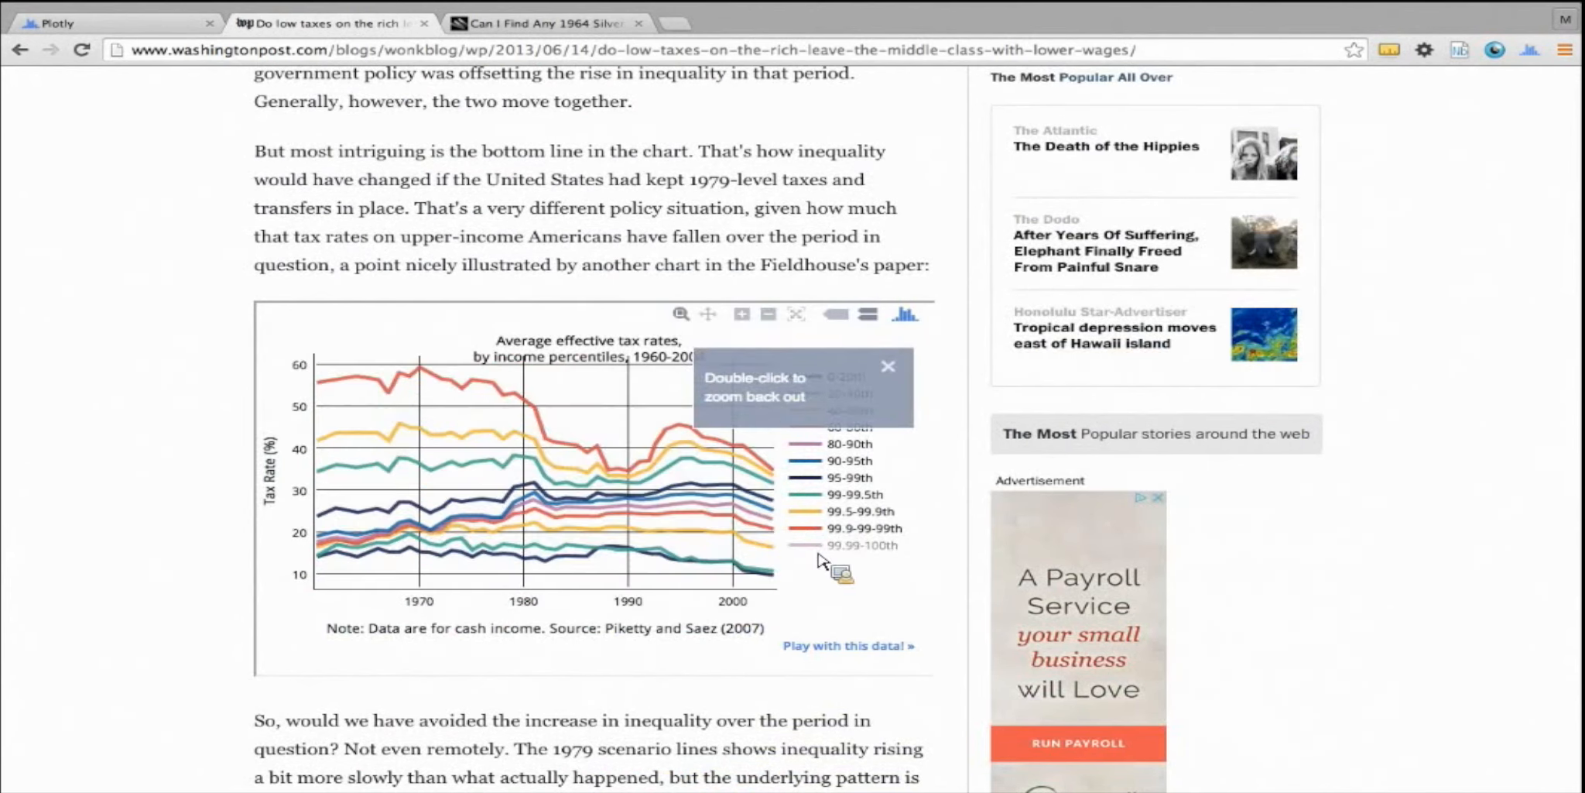
{"action": "left_click", "coordinate": [817, 513]}
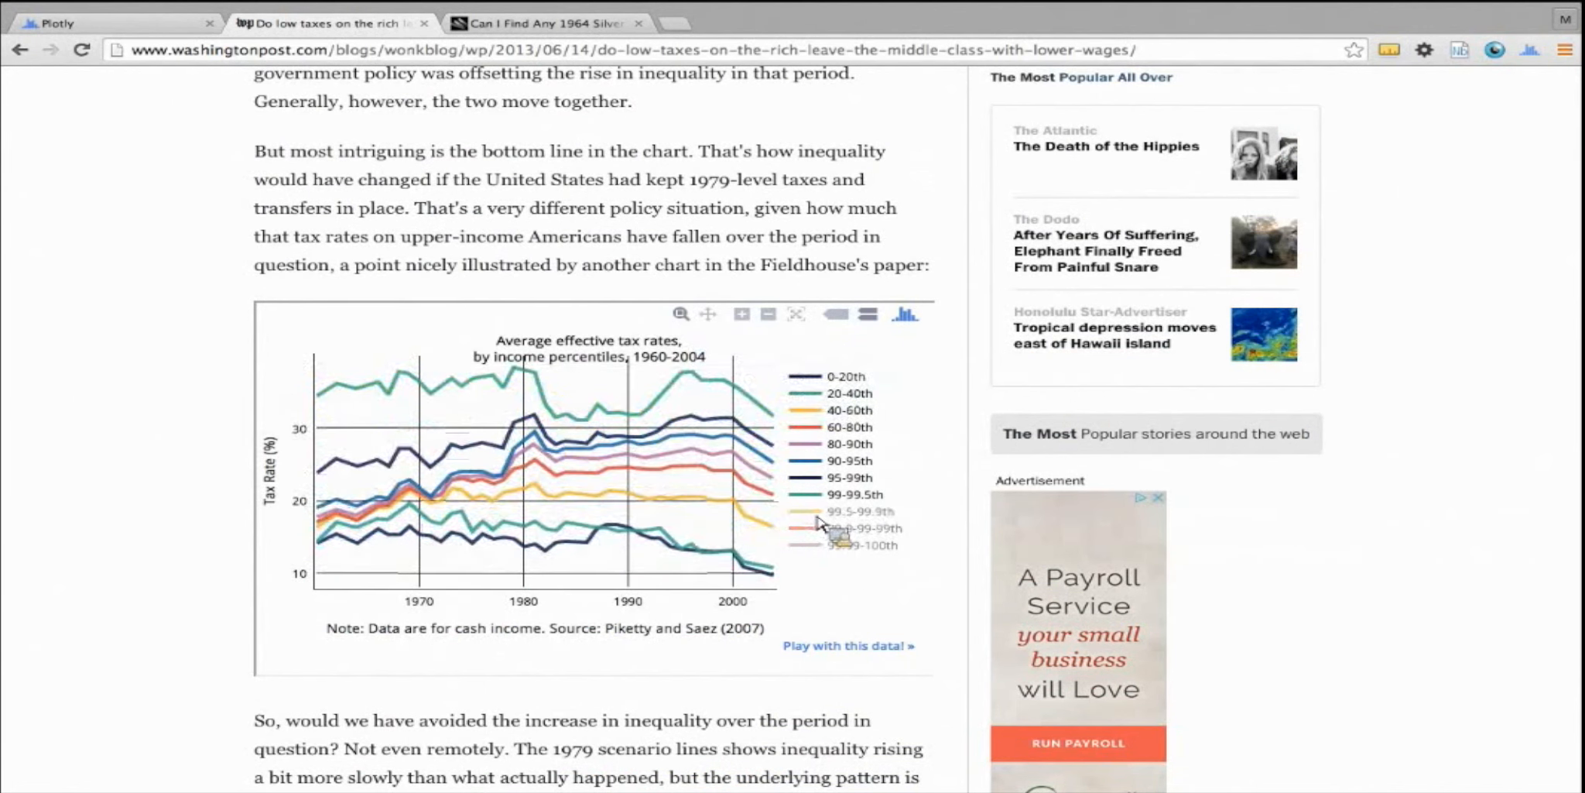
{"action": "left_click", "coordinate": [817, 542]}
{"action": "left_click", "coordinate": [817, 512]}
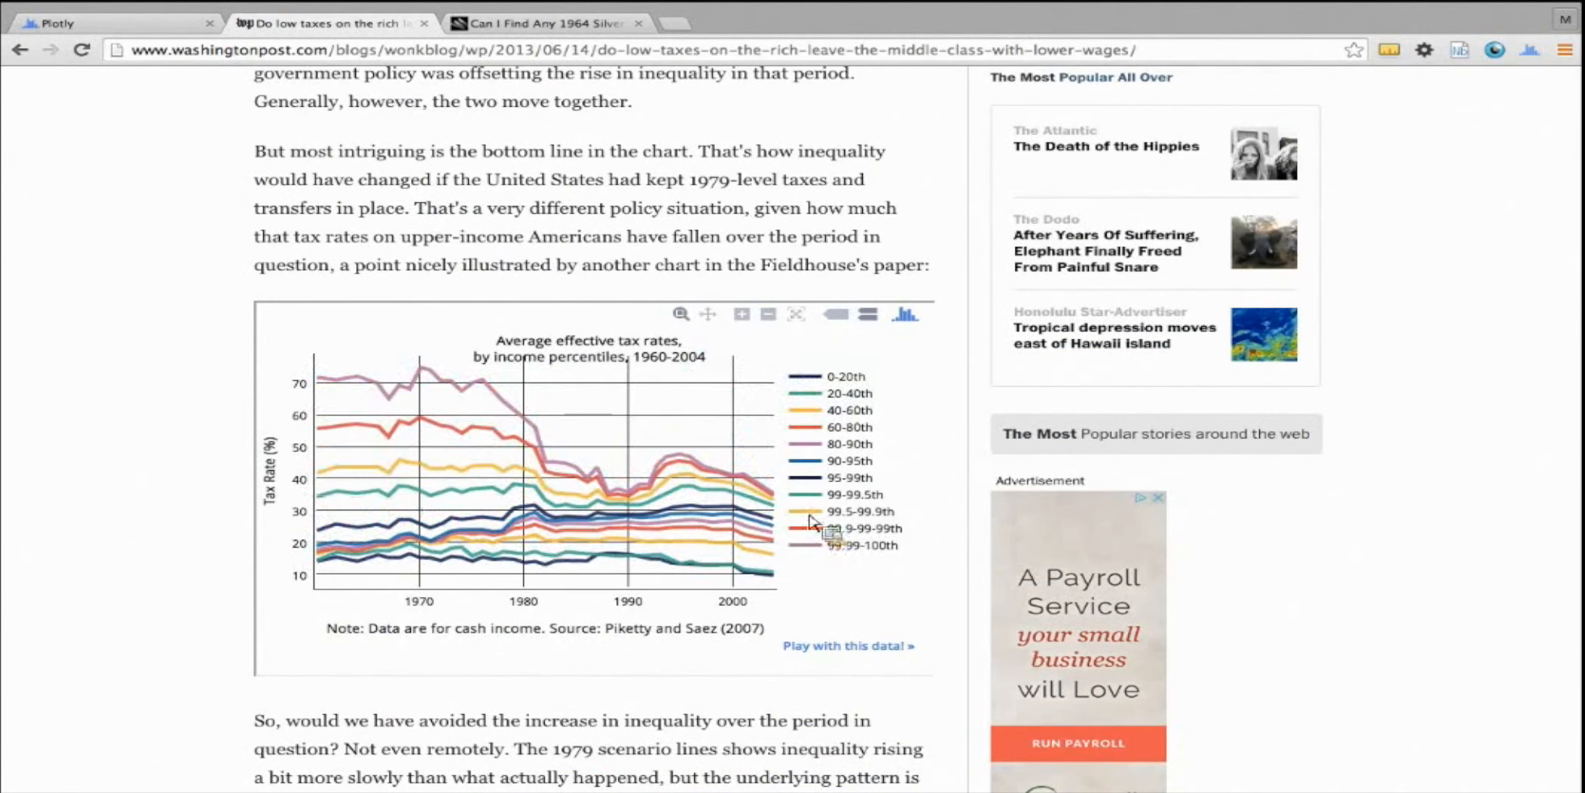
{"action": "left_click_drag", "start_coordinate": [591, 603], "coordinate": [626, 611]}
{"action": "double_click", "coordinate": [626, 613]}
Open the tax rates chart's own Plotly page and examine its data, code languages and extras, returning to the plot
{"action": "left_click", "coordinate": [843, 647]}
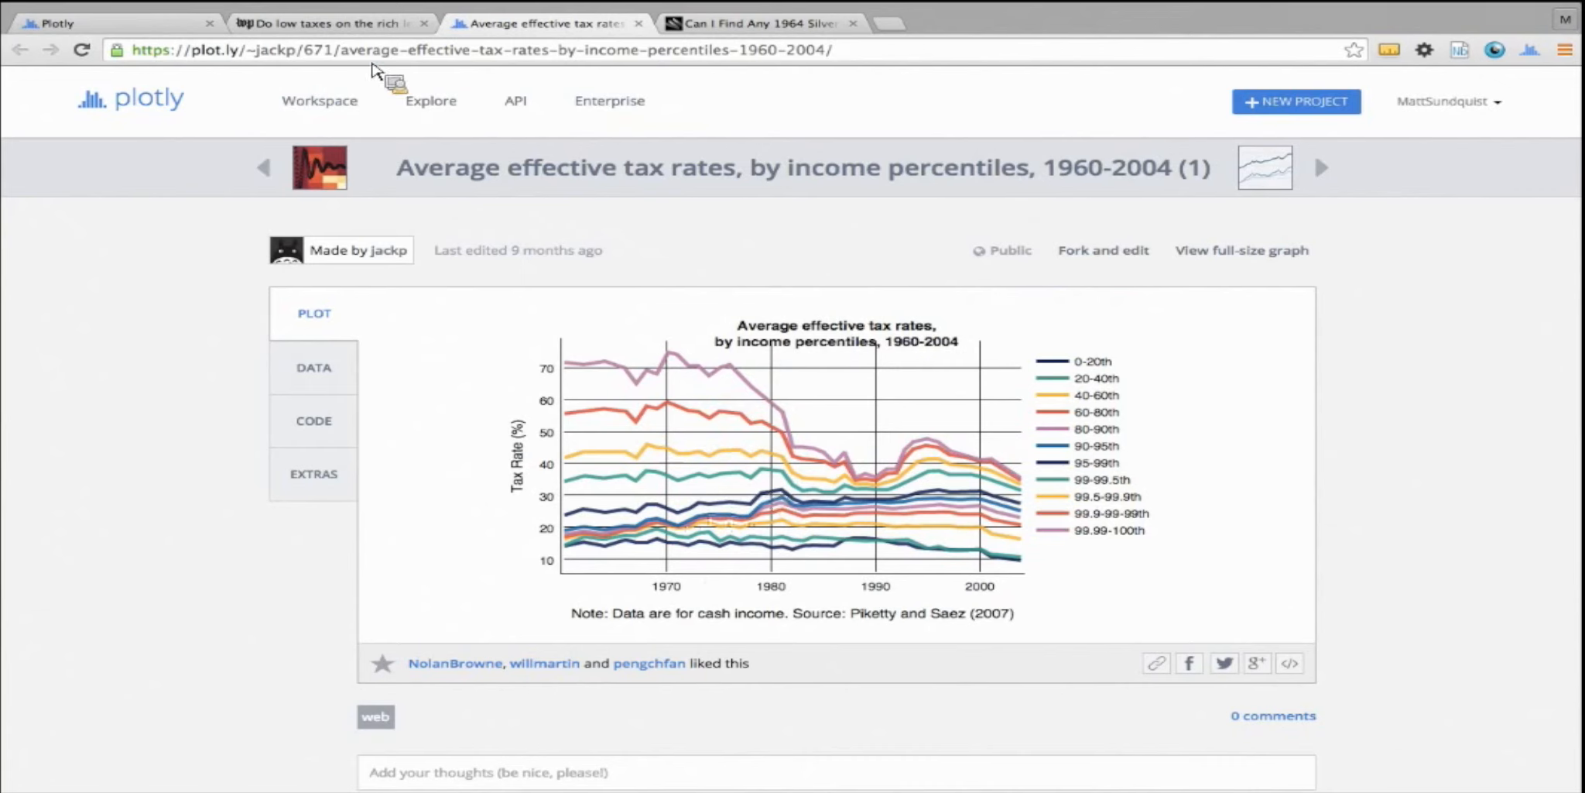
{"action": "left_click", "coordinate": [391, 61]}
{"action": "double_click", "coordinate": [348, 60]}
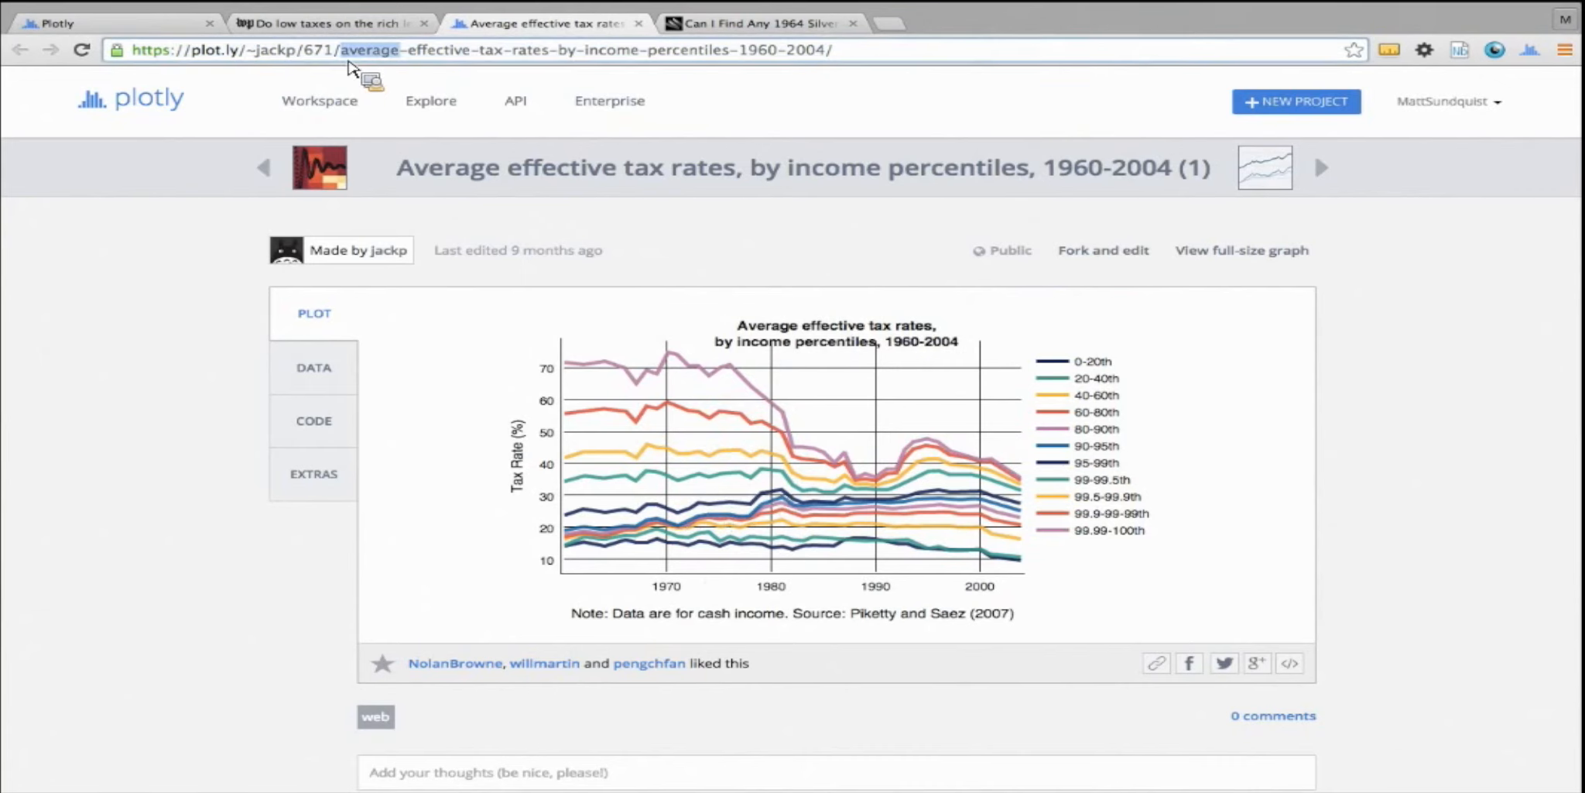
{"action": "left_click", "coordinate": [294, 375]}
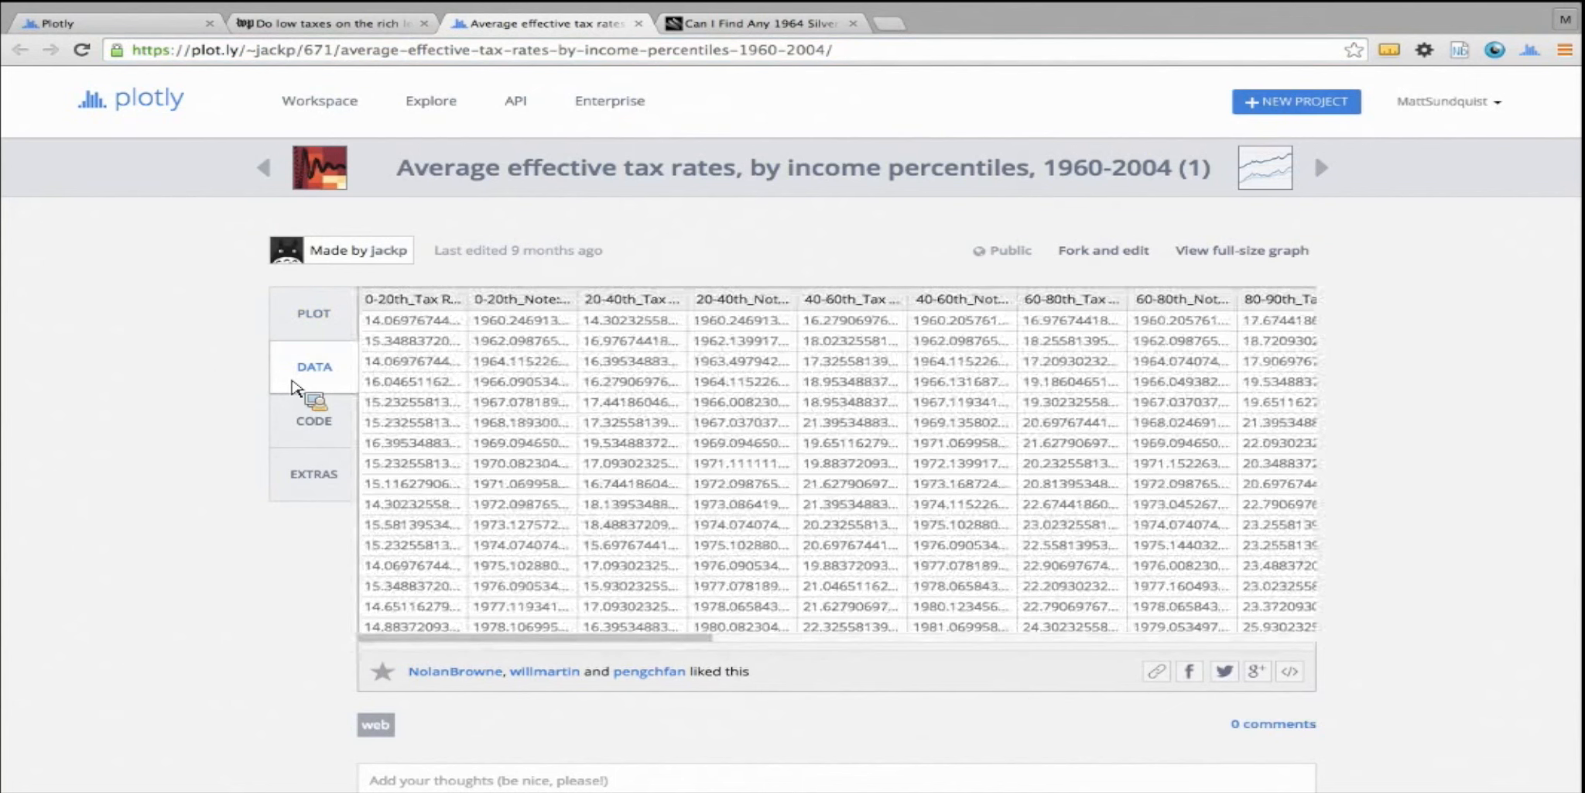
{"action": "left_click", "coordinate": [319, 418]}
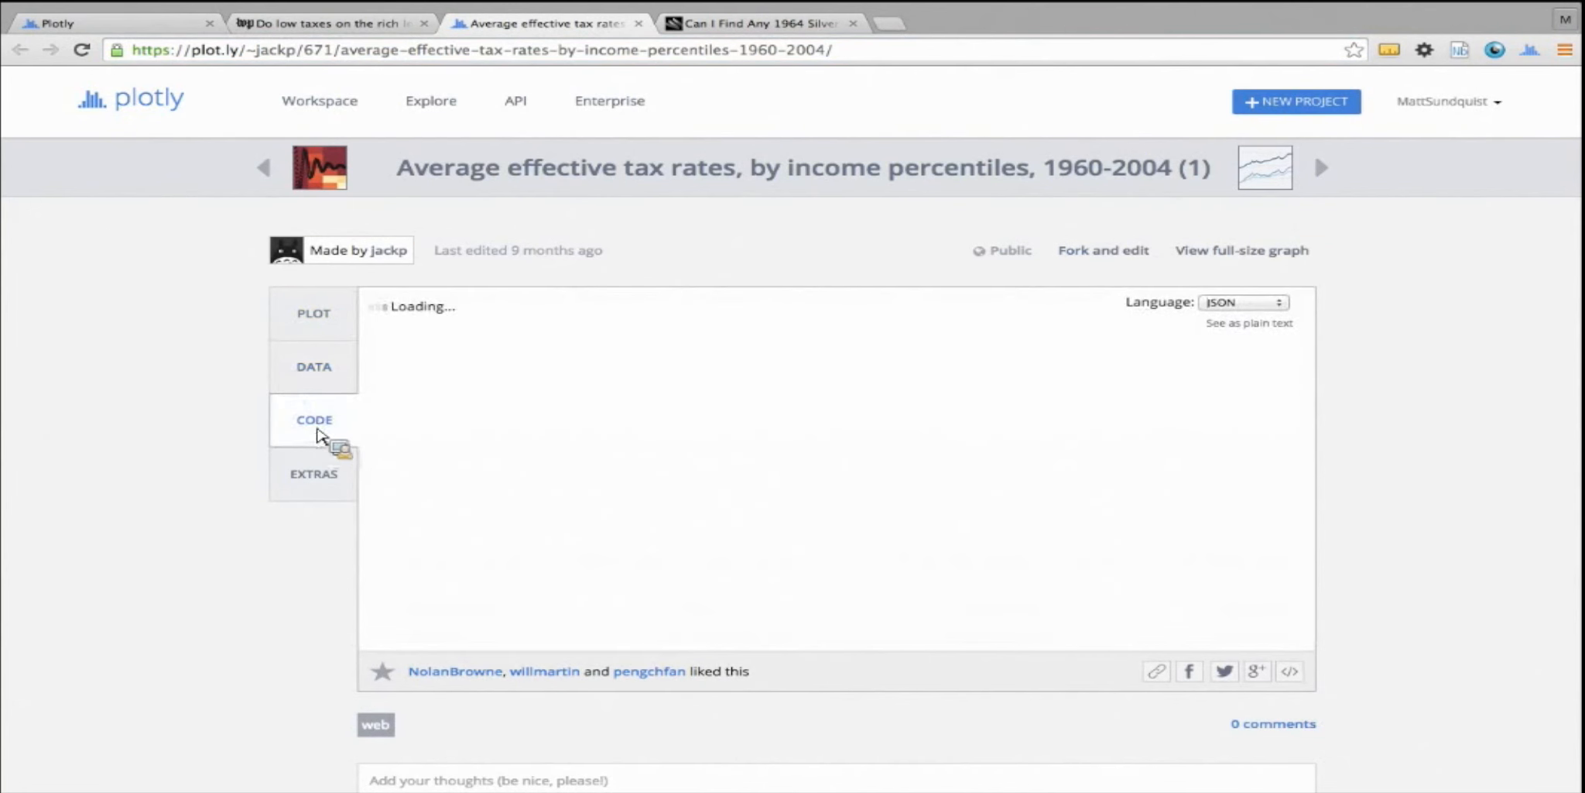
{"action": "left_click", "coordinate": [1254, 302]}
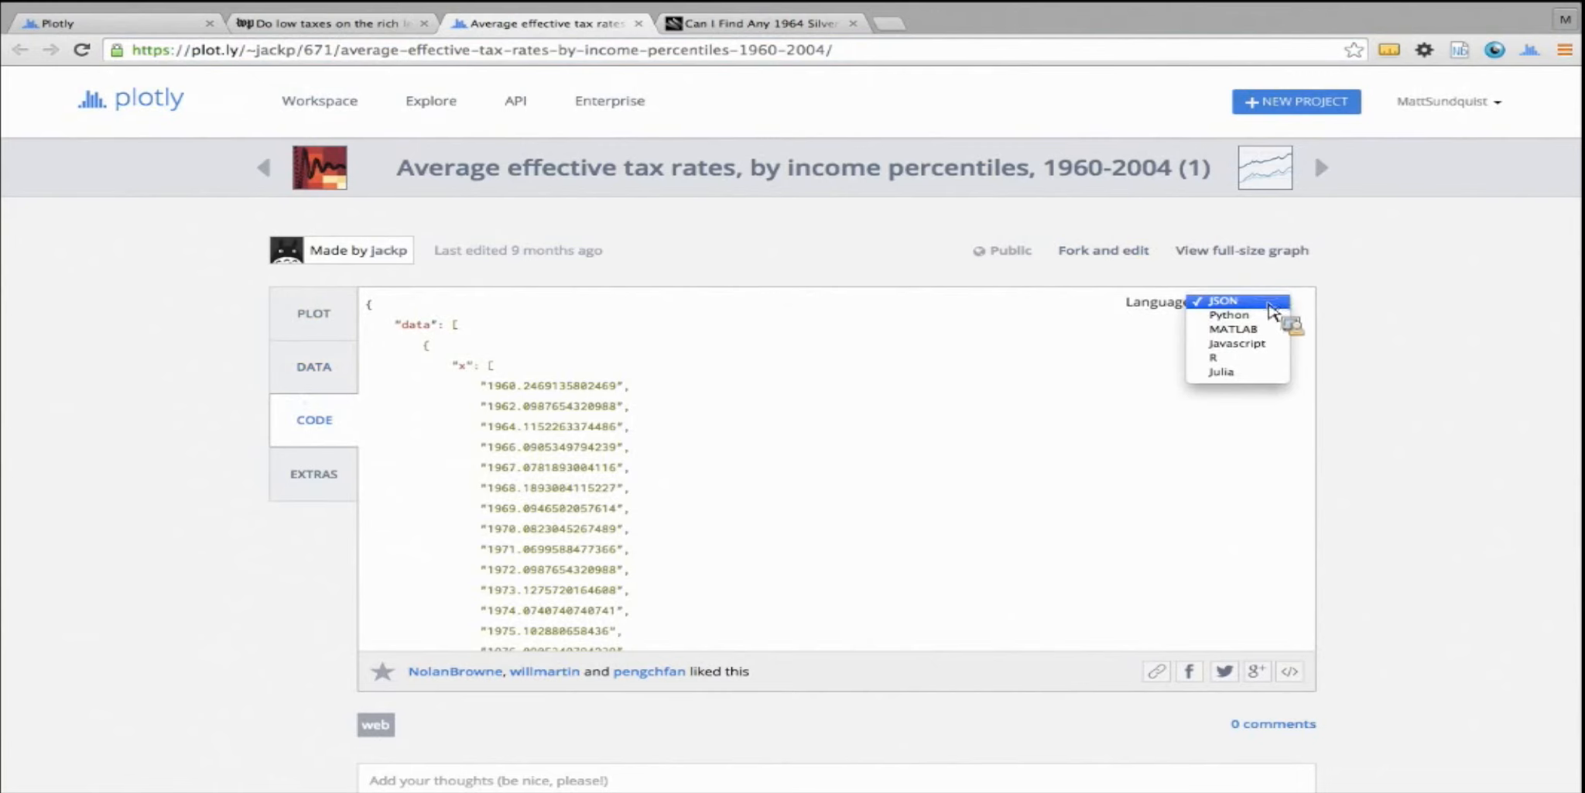
{"action": "left_click", "coordinate": [316, 316]}
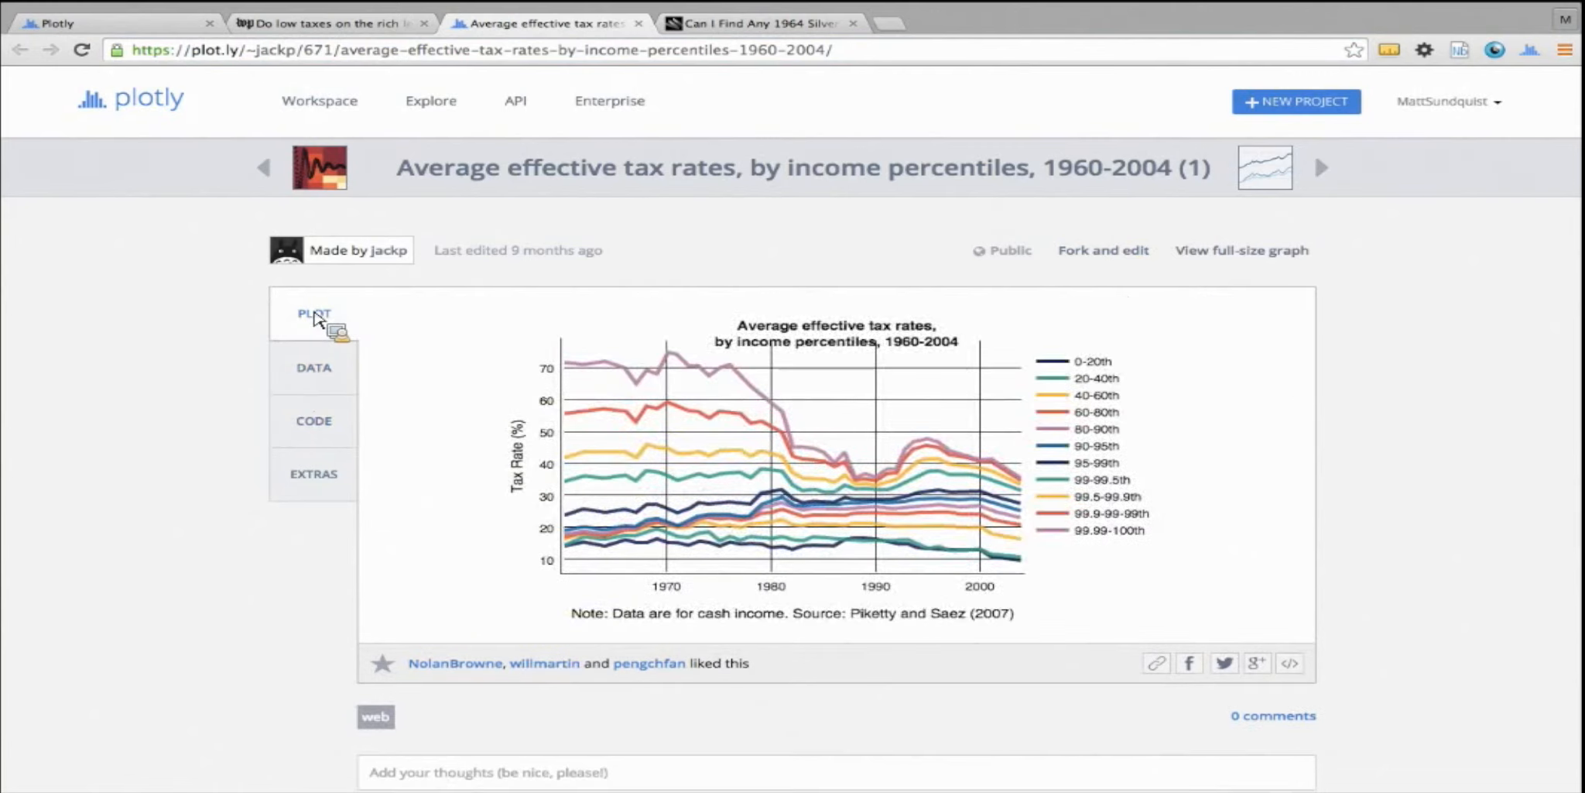
{"action": "left_click", "coordinate": [313, 474]}
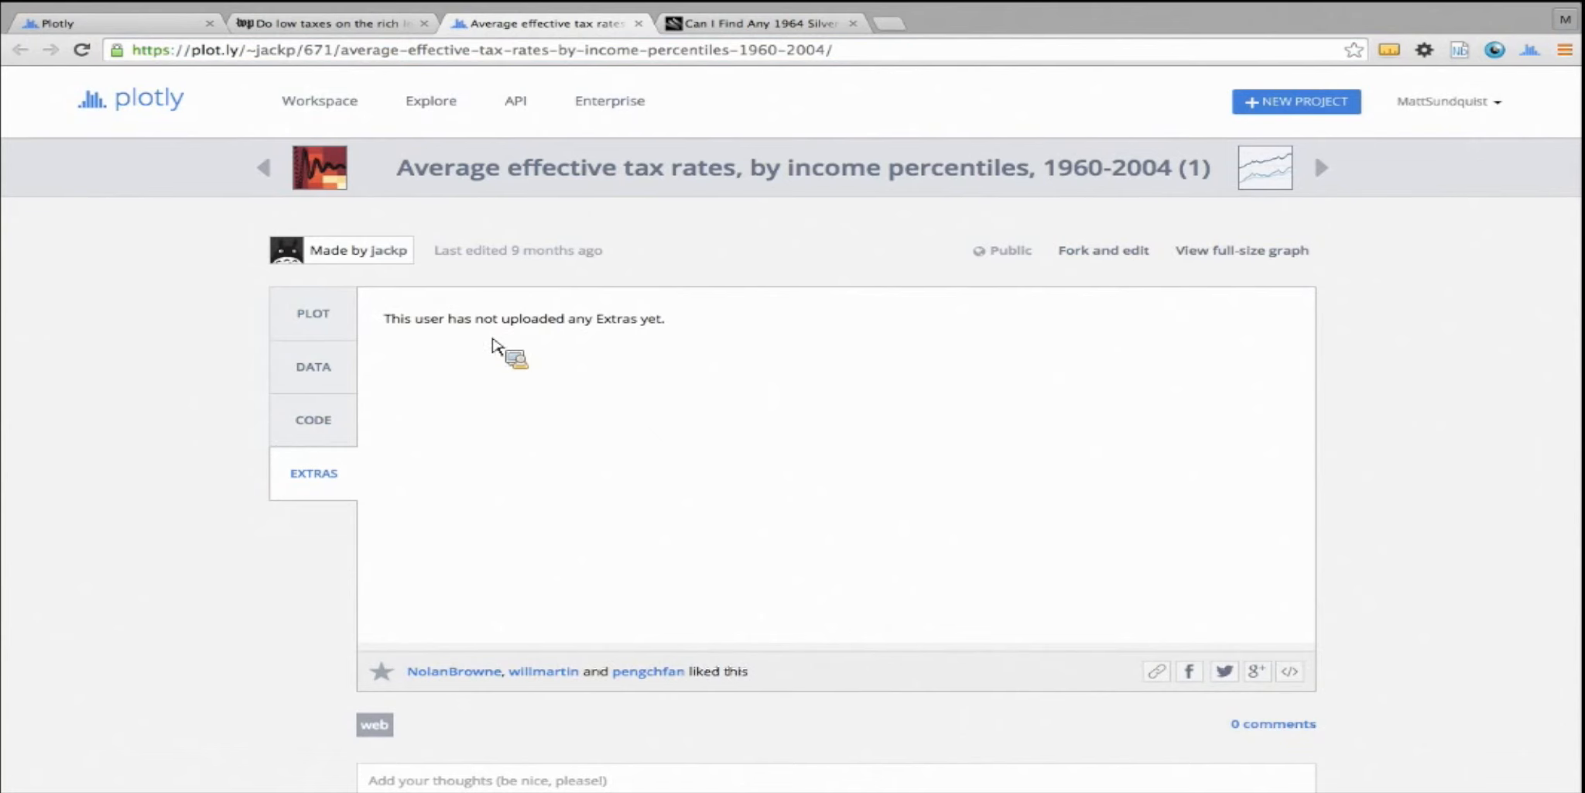
{"action": "left_click", "coordinate": [308, 313]}
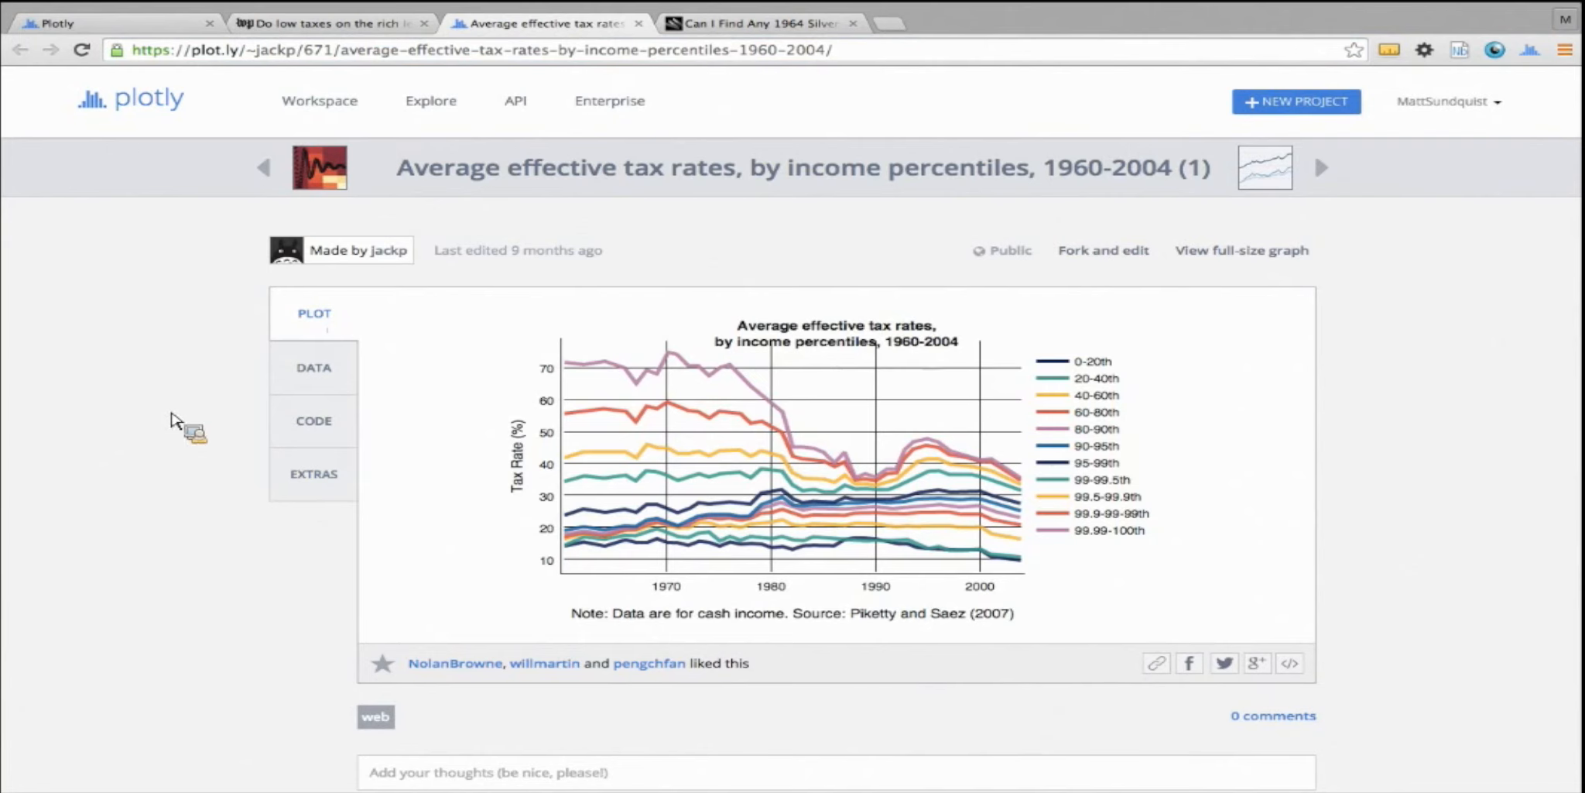
{"action": "left_click", "coordinate": [339, 52]}
{"action": "key", "text": "shift+End"}
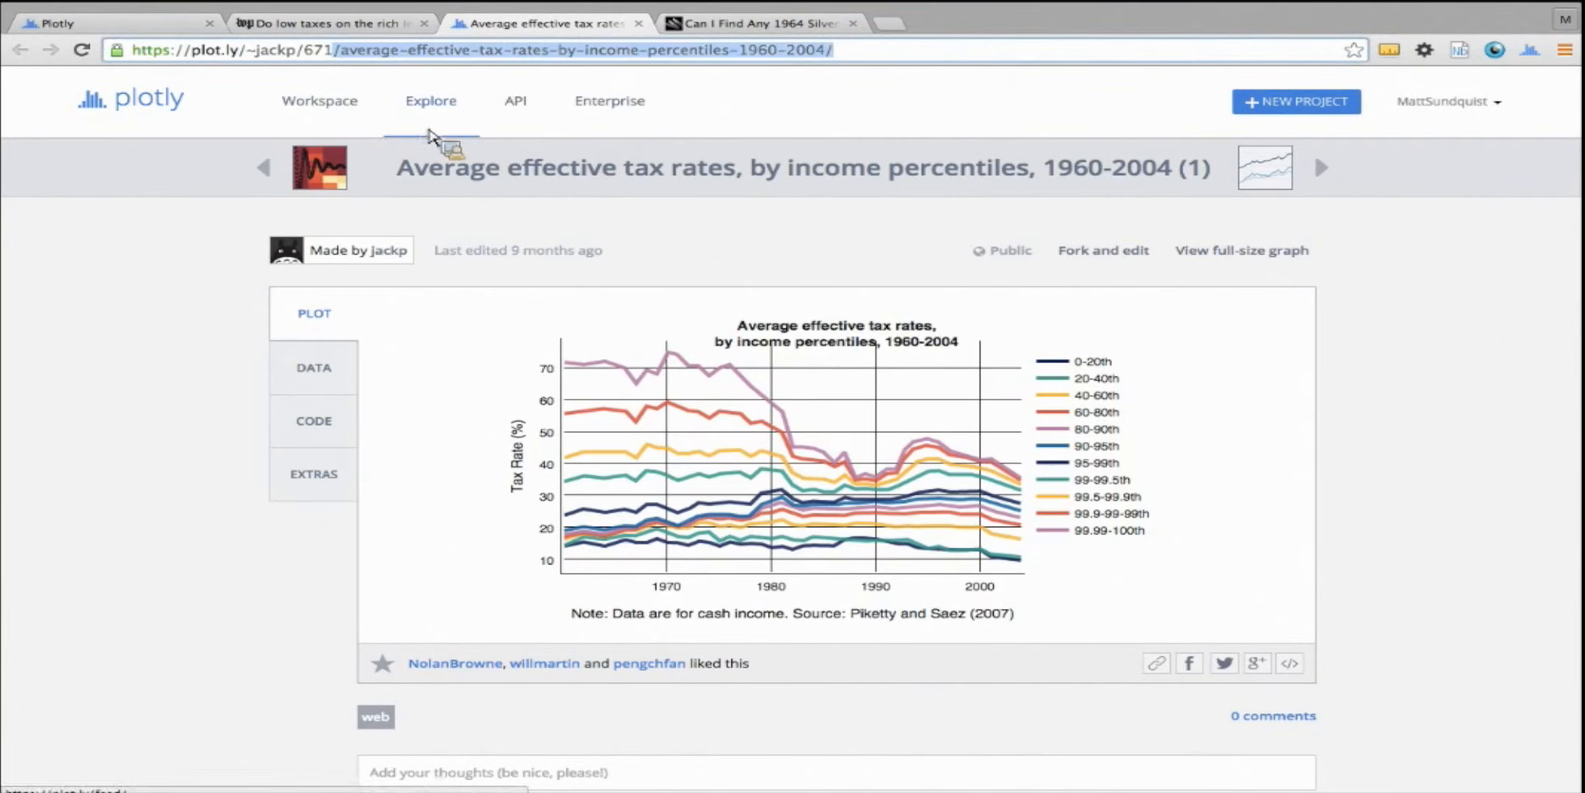
{"action": "left_click", "coordinate": [177, 325]}
Open the embed code for the average effective tax rates plot and select the whole snippet
{"action": "scroll", "coordinate": [184, 325], "scroll_direction": "down", "scroll_amount": 1}
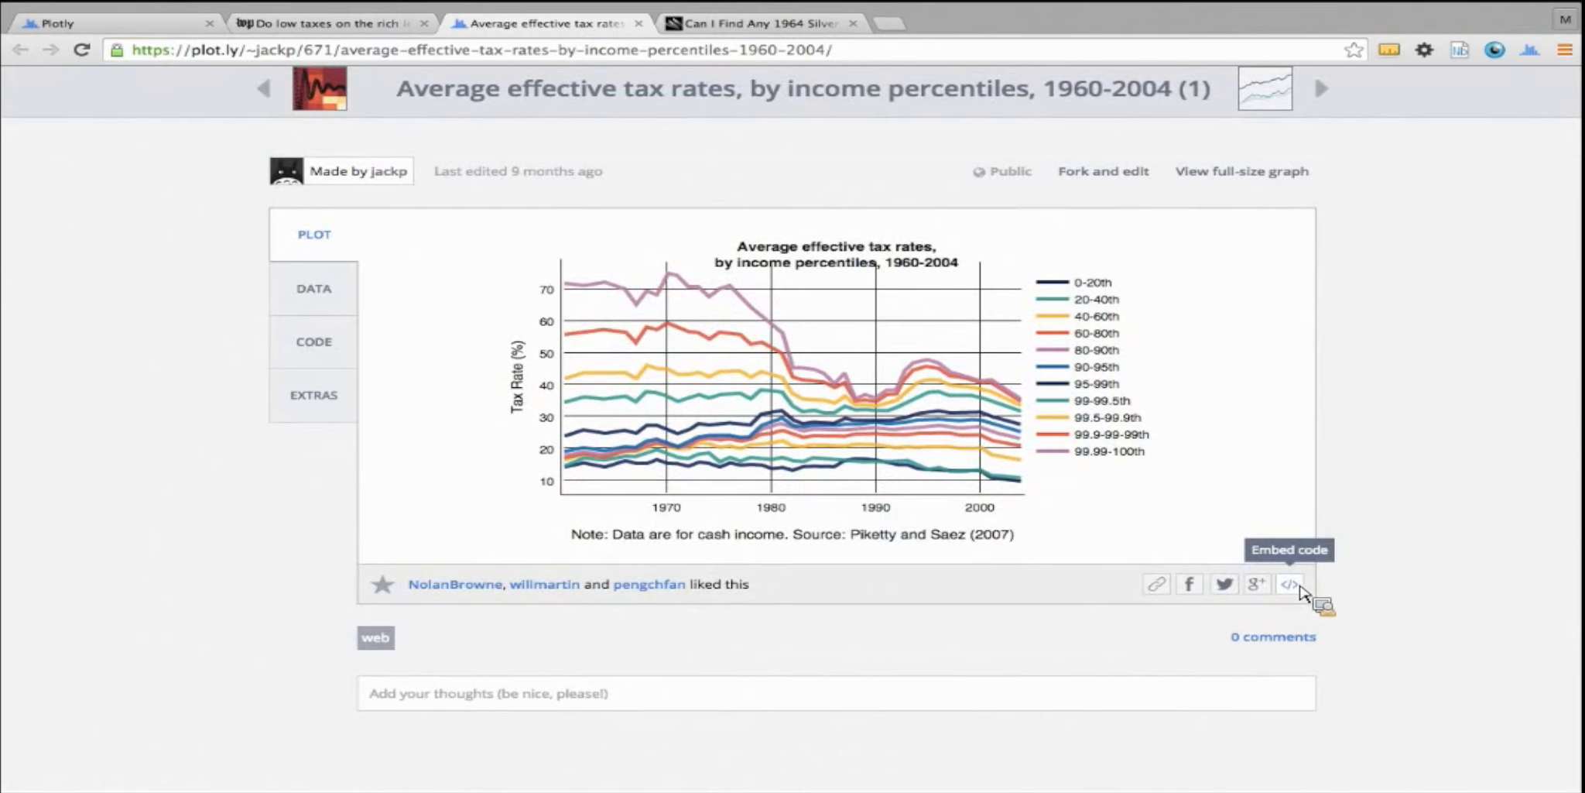
{"action": "left_click", "coordinate": [1289, 584]}
{"action": "scroll", "coordinate": [827, 421], "scroll_direction": "down", "scroll_amount": 1}
{"action": "scroll", "coordinate": [826, 420], "scroll_direction": "up", "scroll_amount": 1}
{"action": "left_click", "coordinate": [828, 422]}
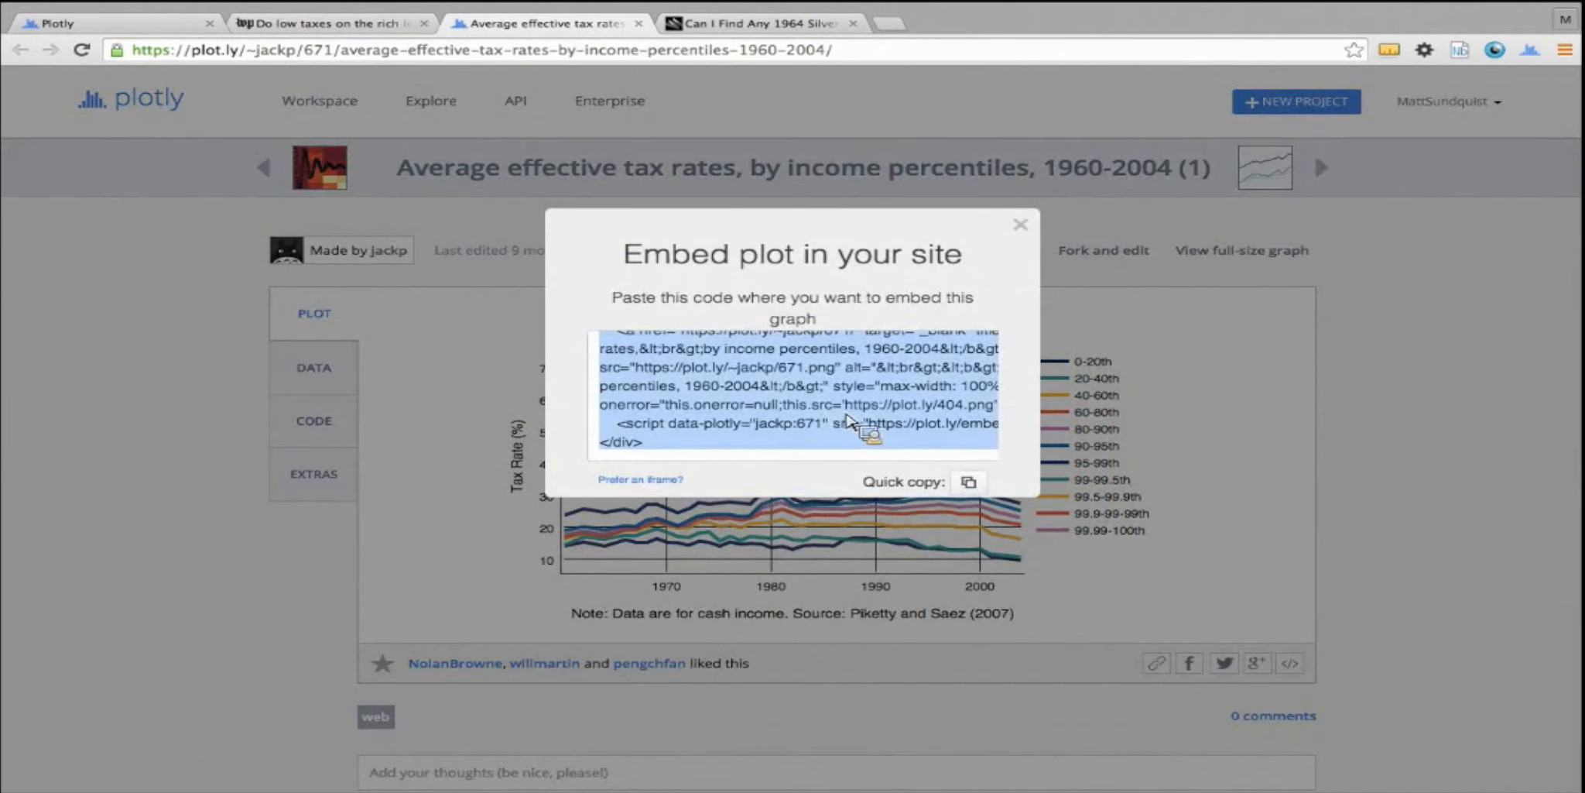